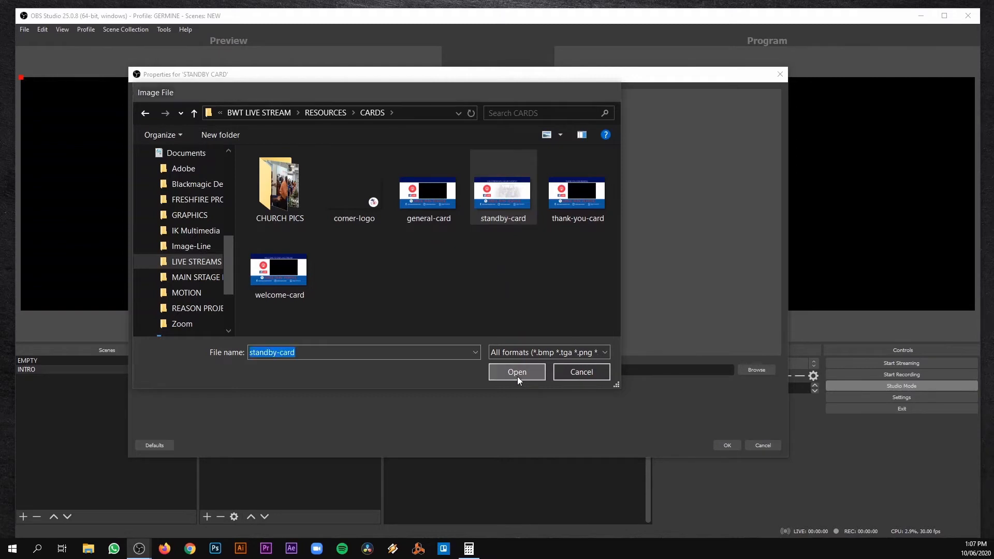
# Load the standby-card image from the CARDS folder into the STANDBY CARD source
pyautogui.click(517, 371)
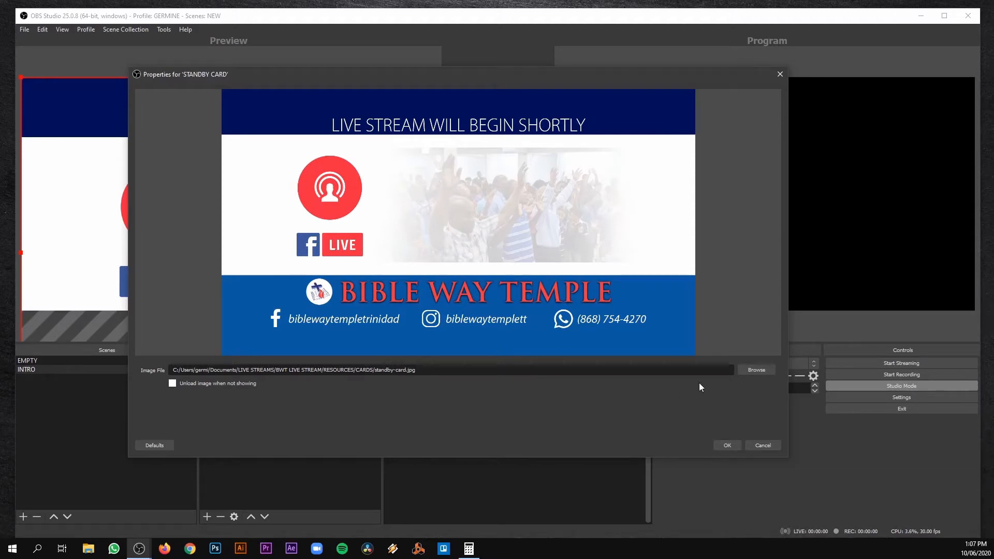
pyautogui.click(726, 445)
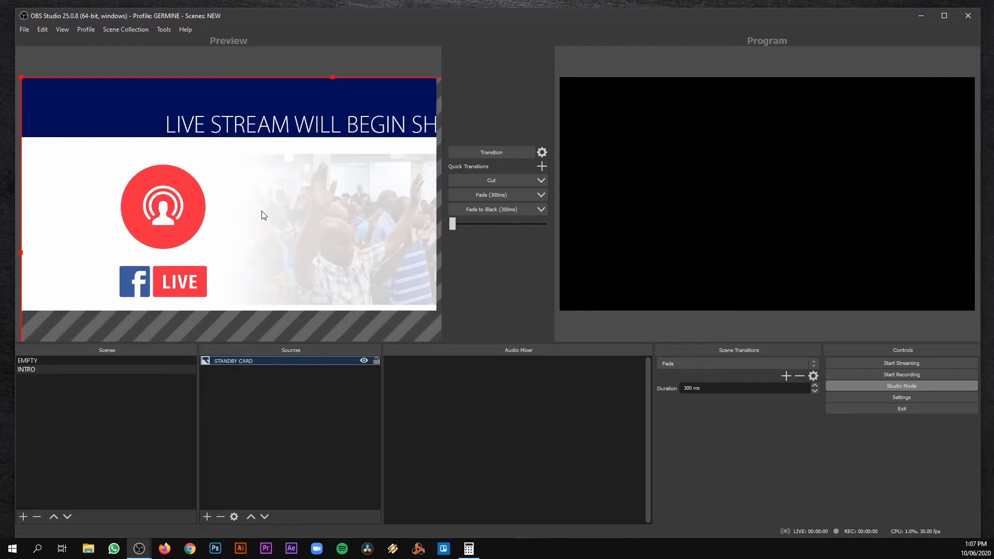
# Set both the base canvas resolution and the scaled output resolution to 1920x1080 in the video settings
pyautogui.click(890, 397)
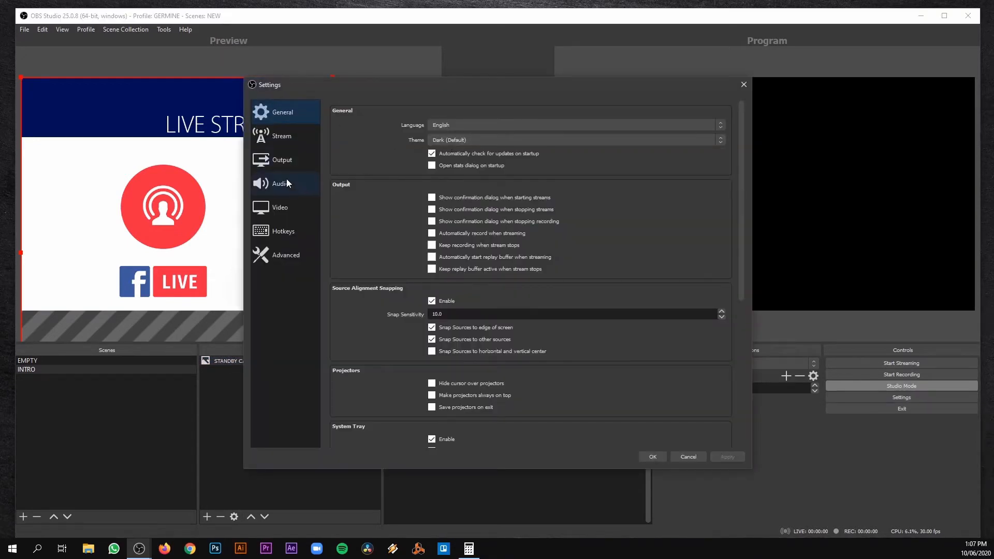
pyautogui.click(285, 211)
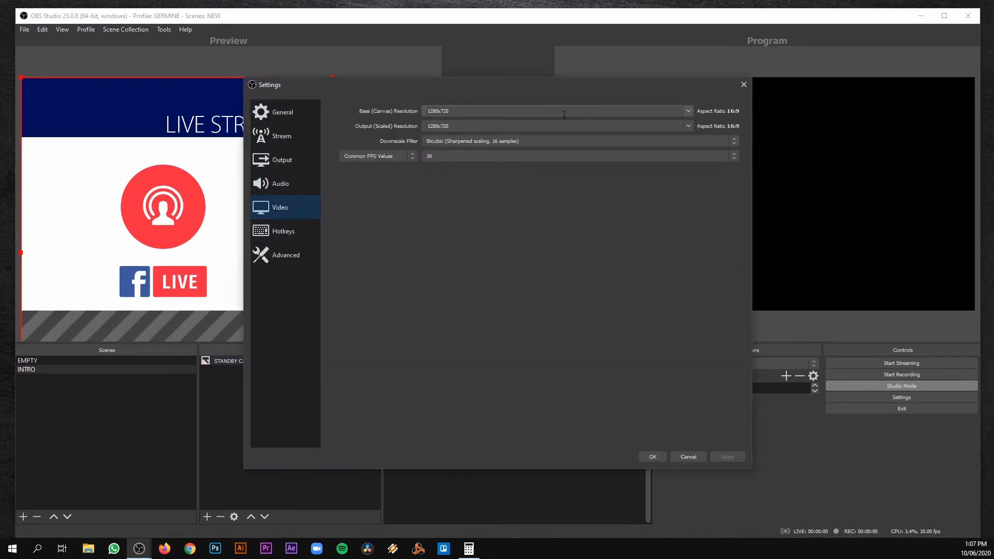
pyautogui.click(688, 111)
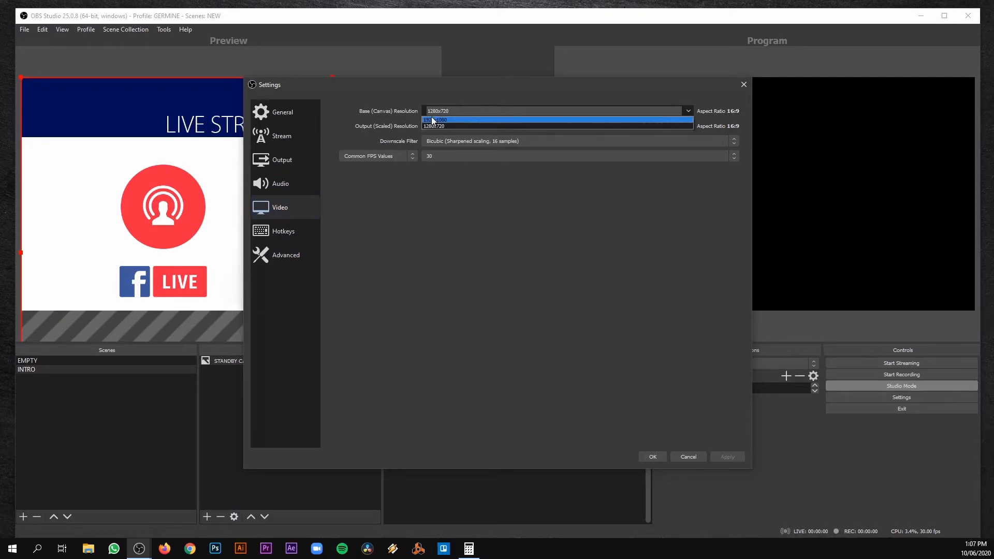
pyautogui.click(433, 120)
pyautogui.click(691, 126)
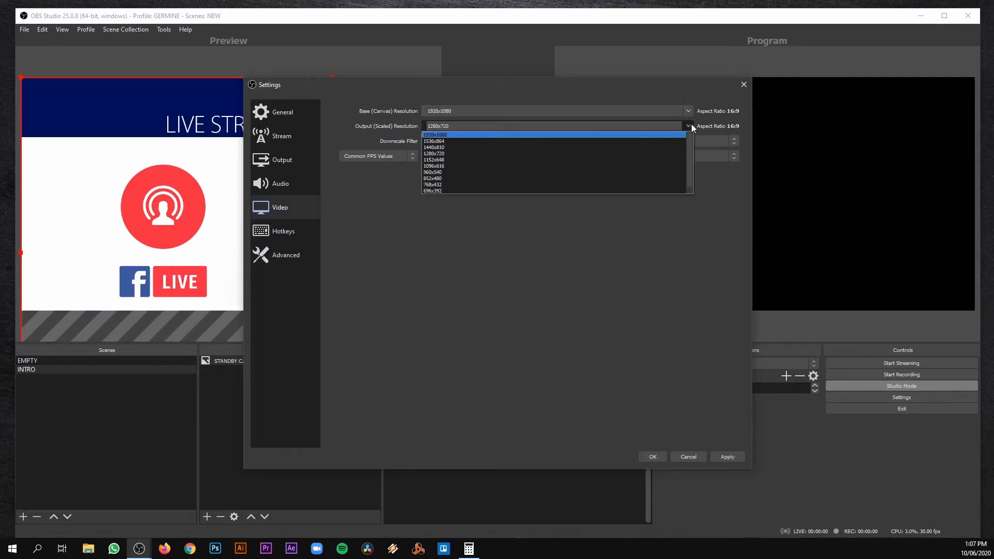
pyautogui.click(434, 135)
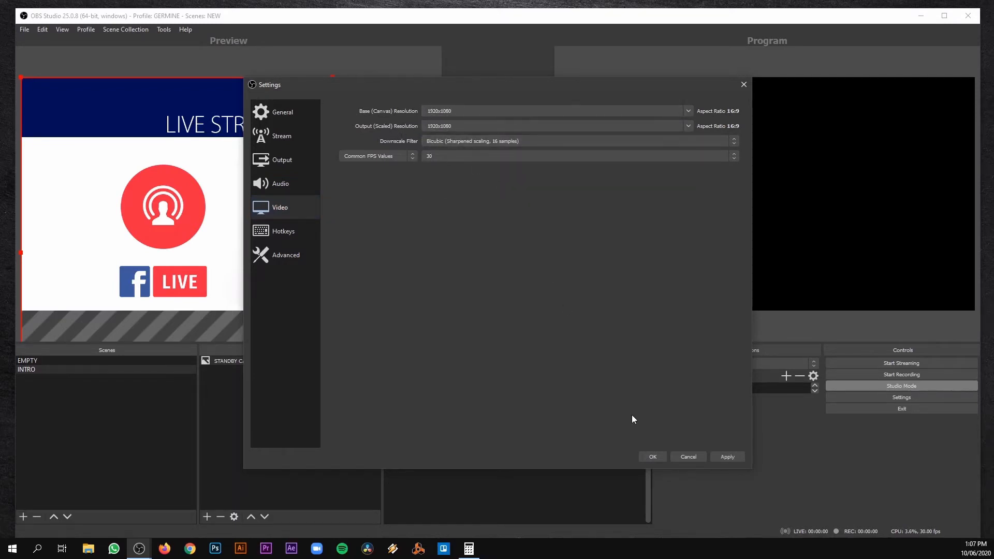
pyautogui.click(737, 455)
pyautogui.click(648, 457)
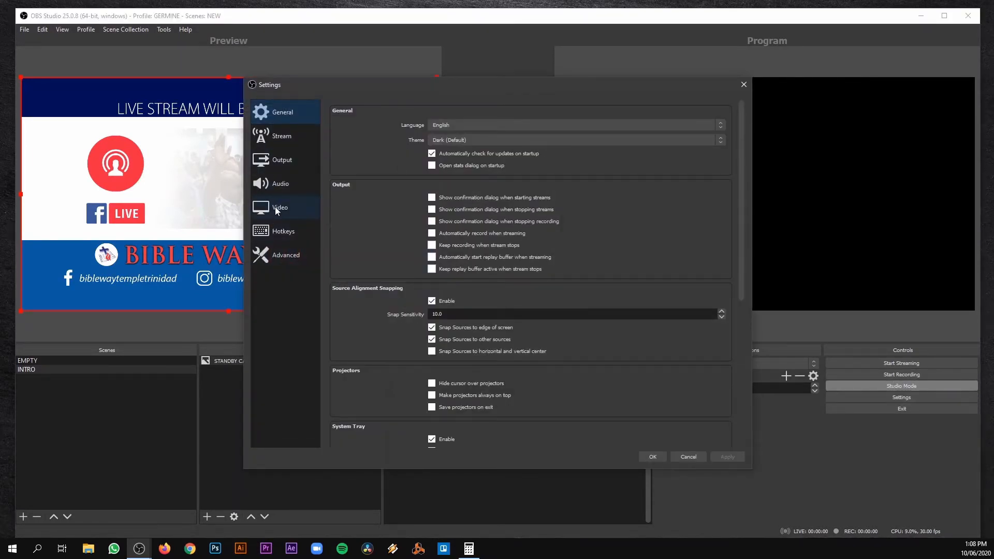
# Review the video settings and the available base canvas resolutions without changing them
pyautogui.click(282, 210)
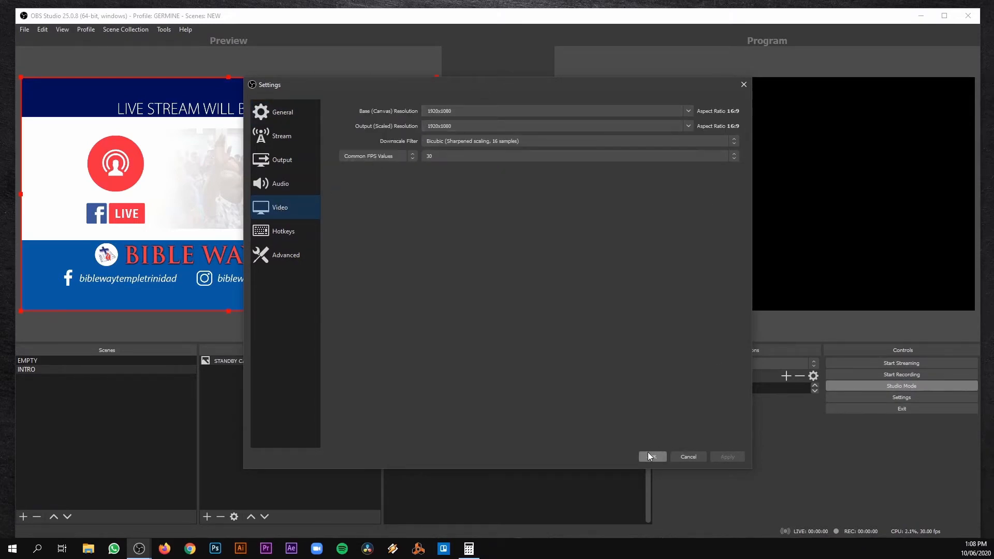
pyautogui.click(688, 111)
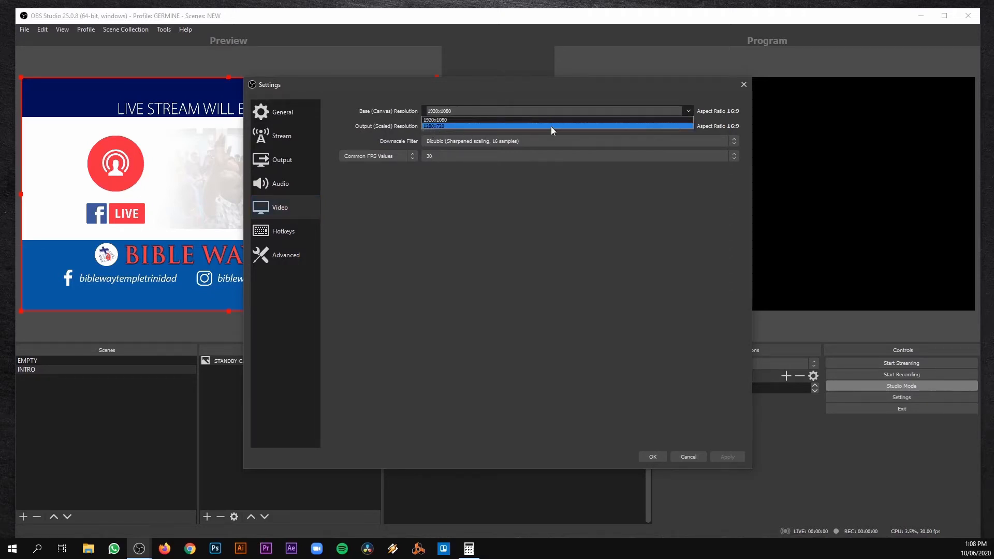
pyautogui.click(689, 113)
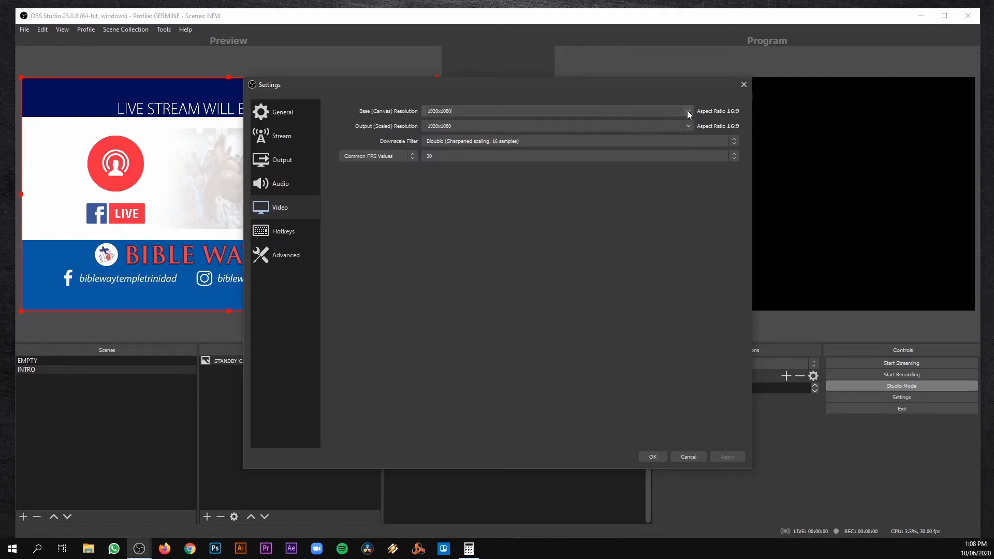
pyautogui.click(646, 457)
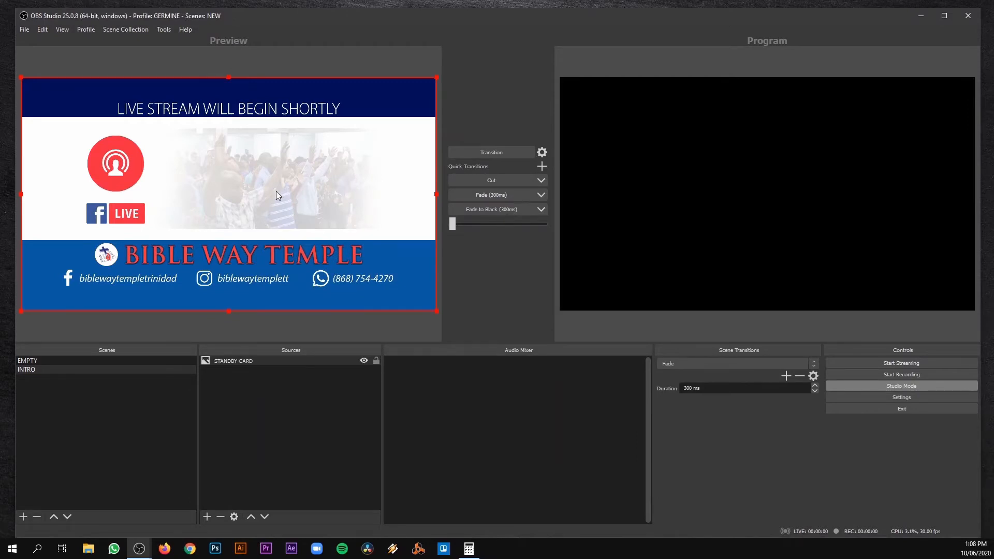
# Lock the STANDBY CARD source and add a media source named INTRO MUSIC to the INTRO scene
pyautogui.click(375, 362)
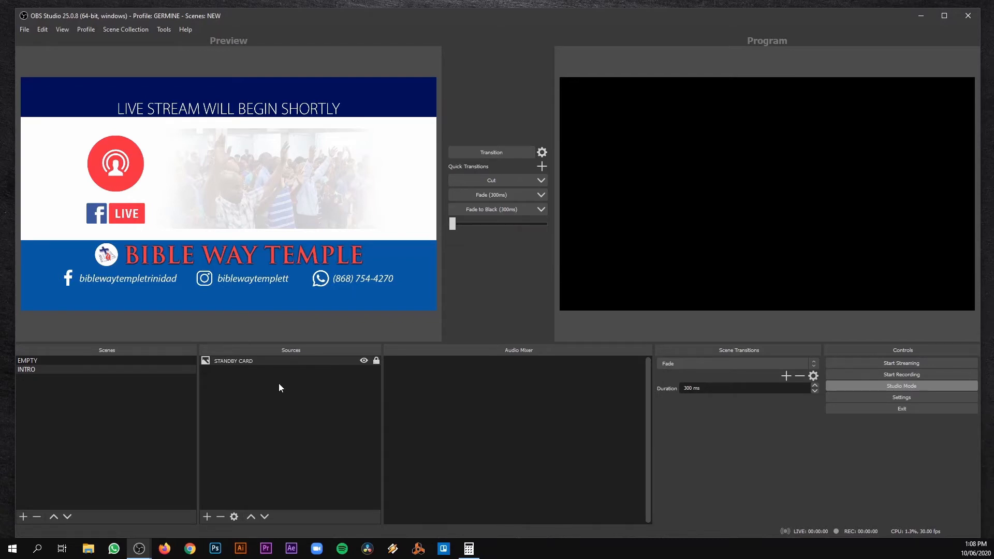
pyautogui.click(207, 516)
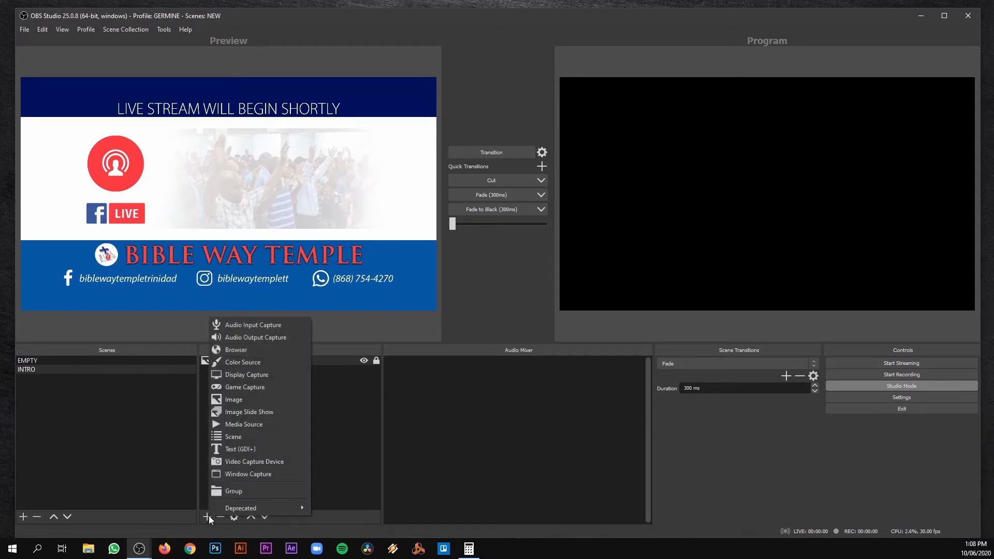
pyautogui.click(253, 424)
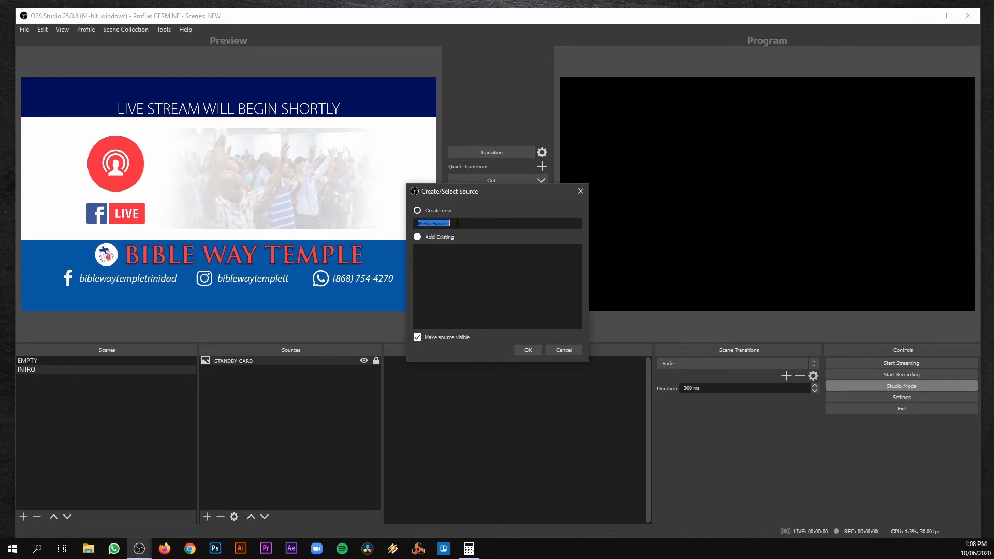
pyautogui.write('INTRO MUSIC')
pyautogui.press('Return')
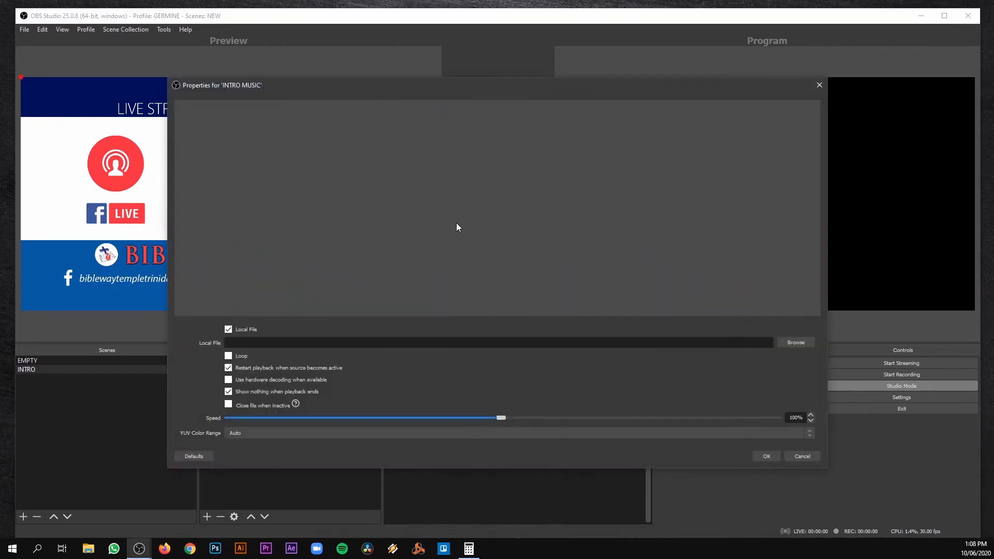
# Make INTRO MUSIC loop the Family_Montage file from the RESOURCES > MUSIC folder, and lock the source
pyautogui.click(228, 357)
pyautogui.click(796, 342)
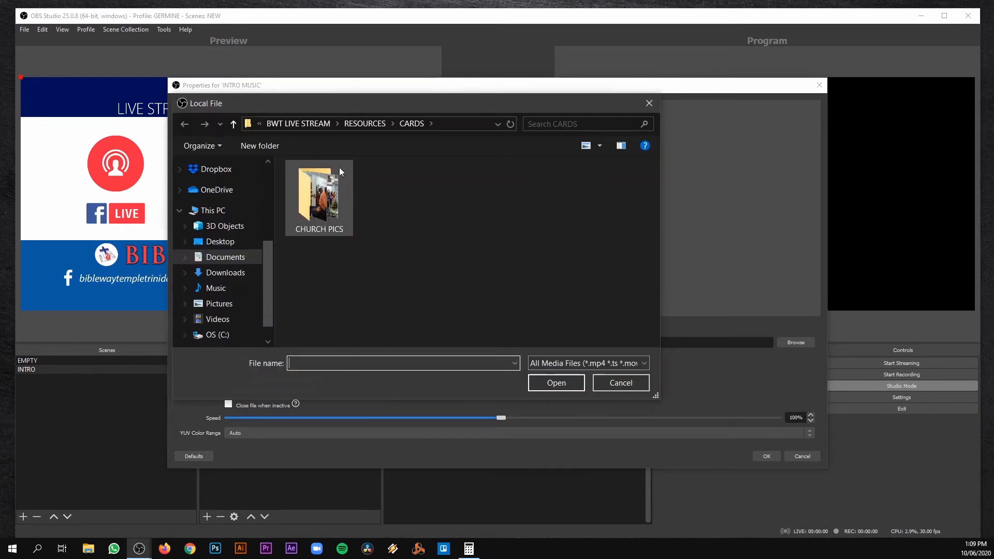
pyautogui.click(356, 123)
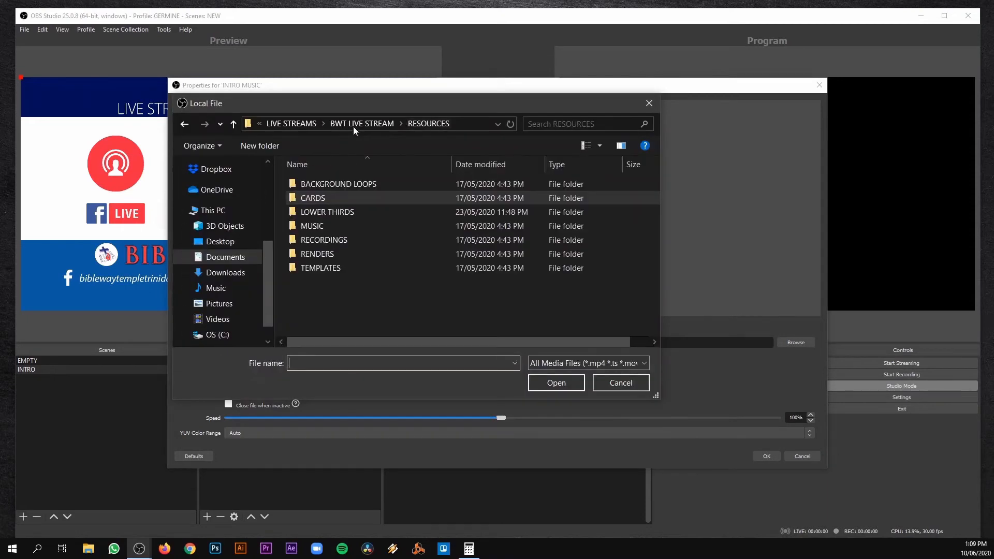
pyautogui.doubleClick(316, 226)
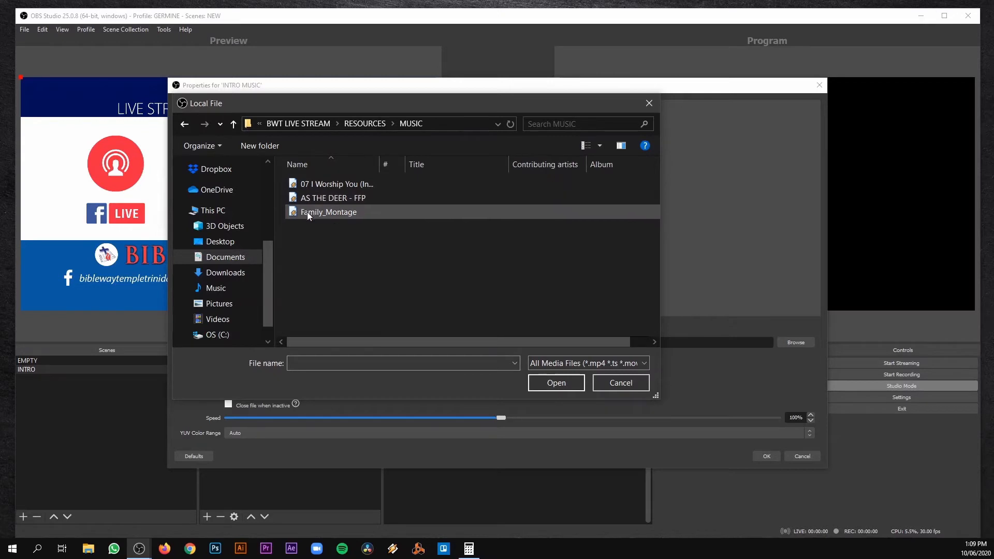
pyautogui.doubleClick(307, 212)
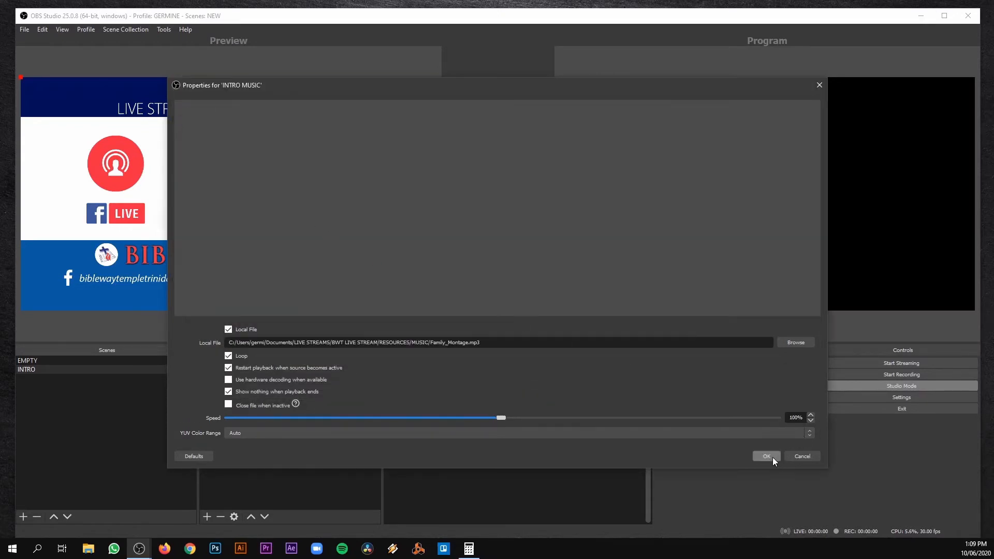
pyautogui.click(766, 456)
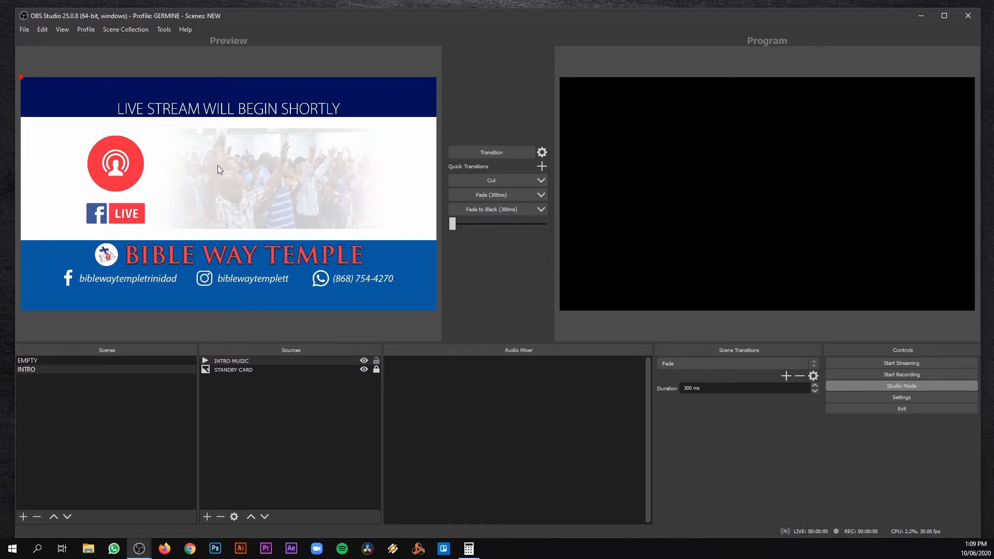
pyautogui.click(377, 362)
# Add a Text (GDI+) source named COUNTDOWN TIMER with the text COUNTDOWN to the INTRO scene
pyautogui.click(209, 518)
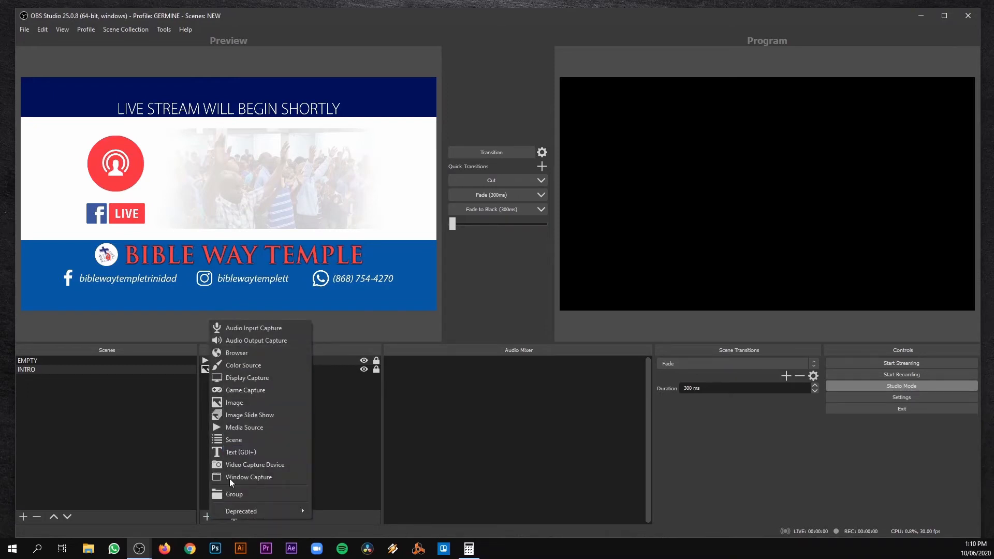
pyautogui.click(183, 505)
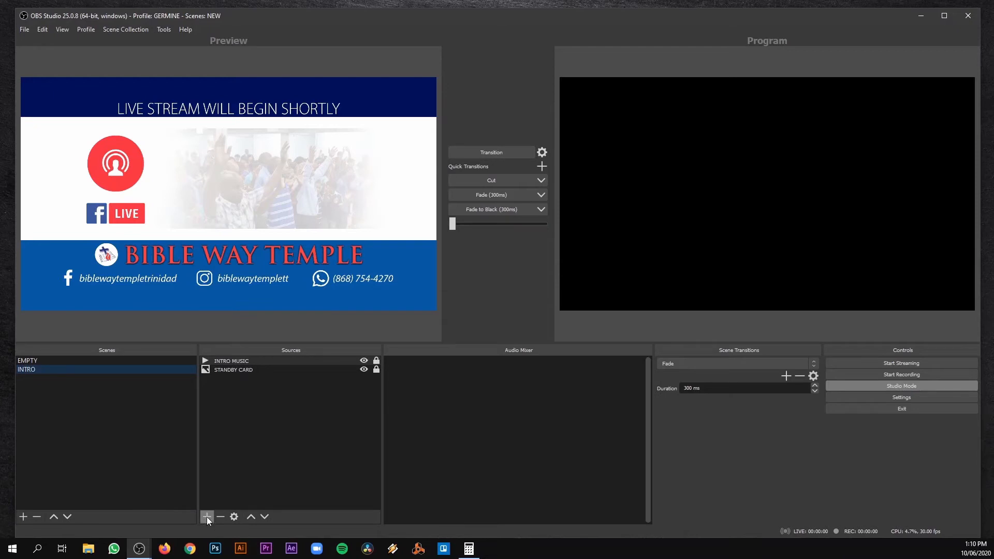
pyautogui.click(206, 516)
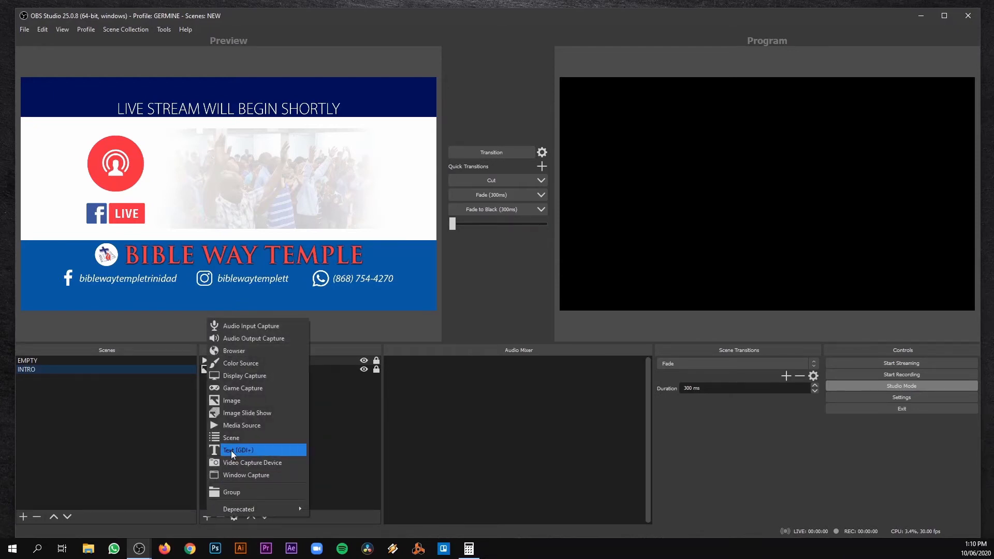
pyautogui.click(231, 451)
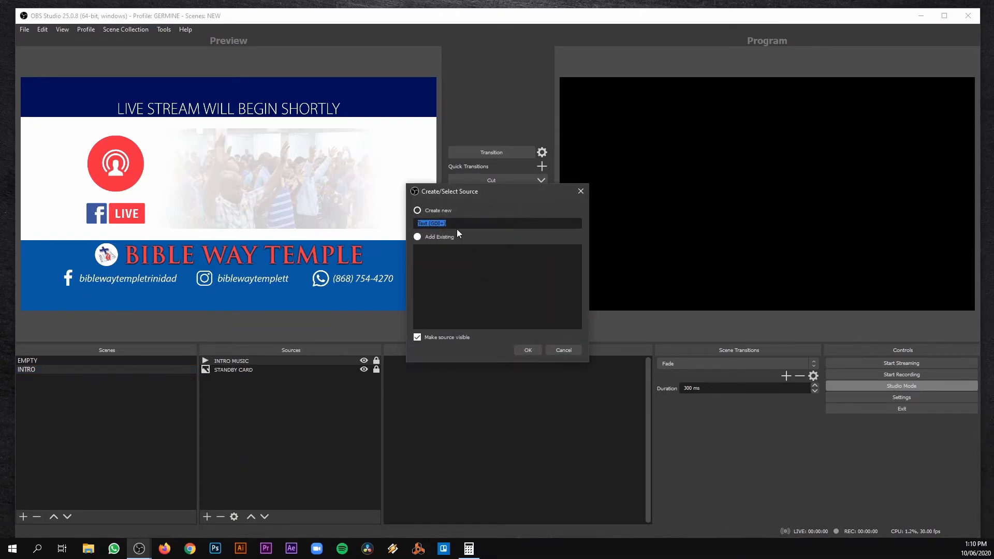
pyautogui.click(444, 224)
pyautogui.moveTo(455, 224); pyautogui.dragTo(336, 214)
pyautogui.write('COUNT')
pyautogui.write('DOWN TIMER')
pyautogui.click(534, 350)
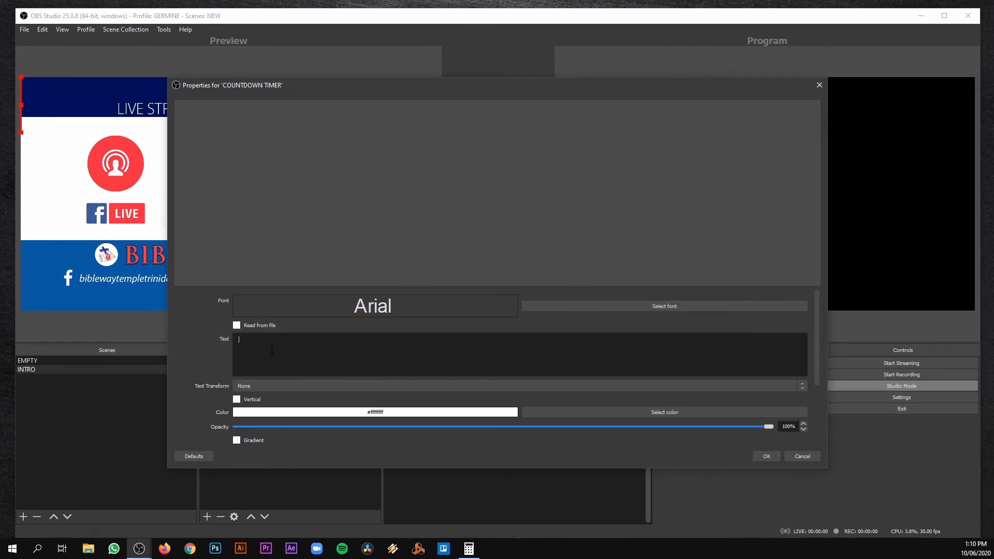
pyautogui.write('CO')
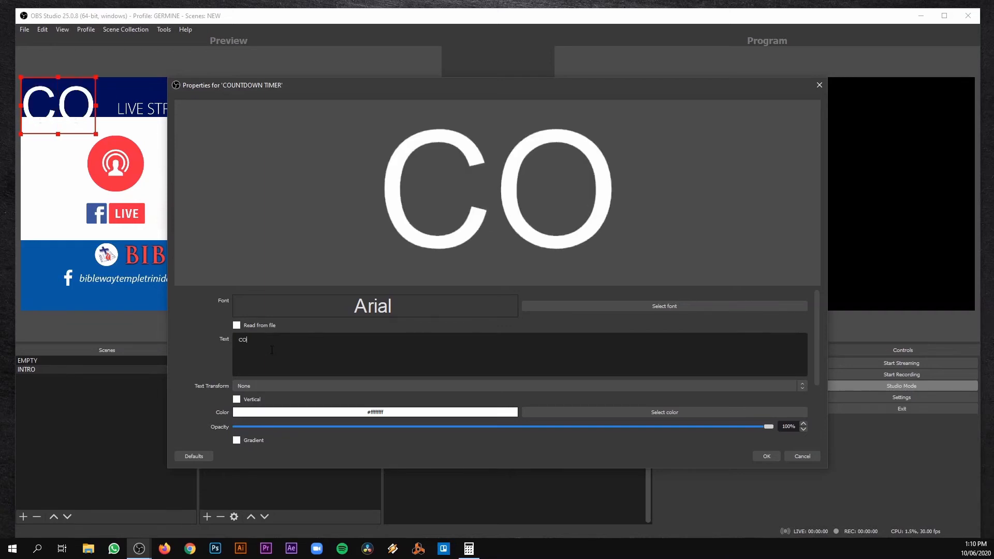
pyautogui.write('UNTDOWN')
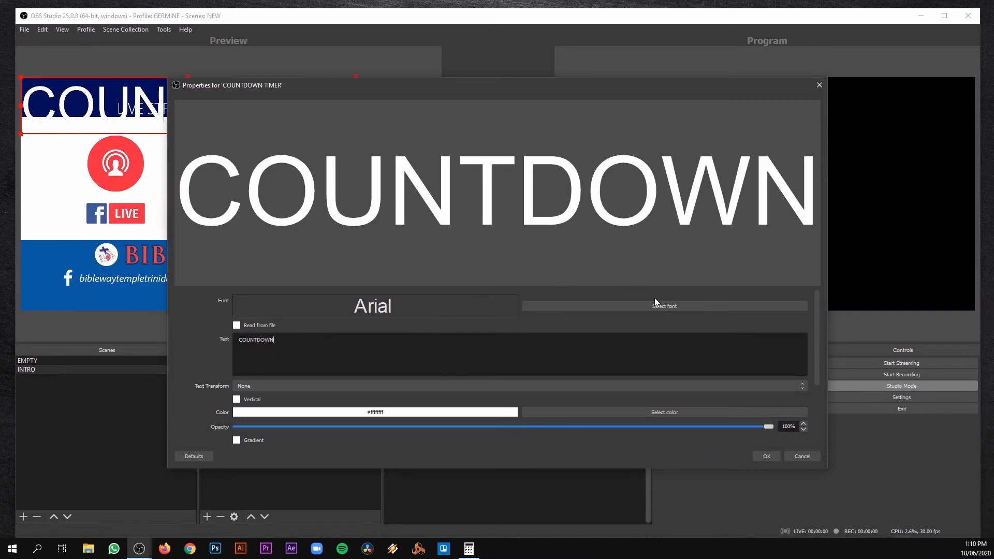
# Set the COUNTDOWN text's font to Impact Regular at size 288
pyautogui.click(584, 306)
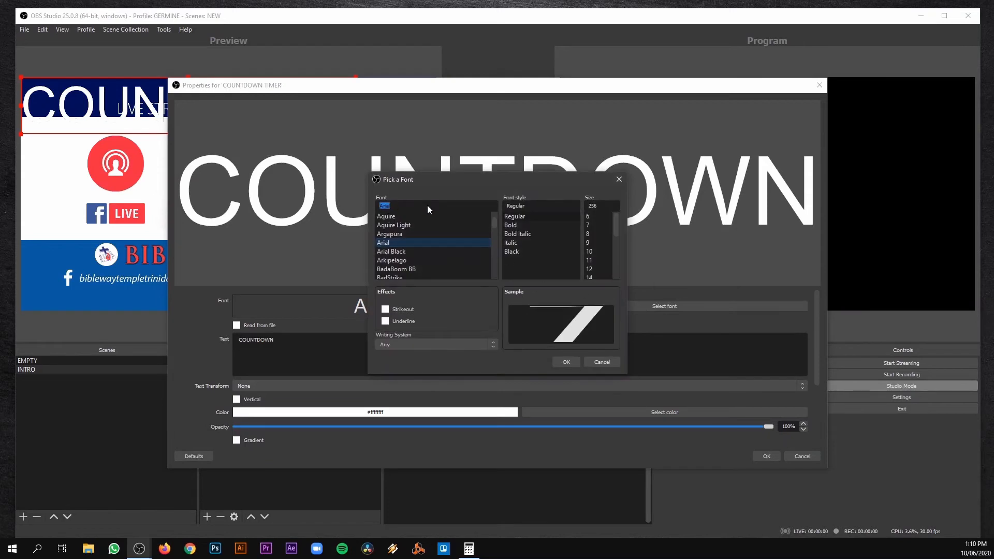
pyautogui.press('i')
pyautogui.press('a')
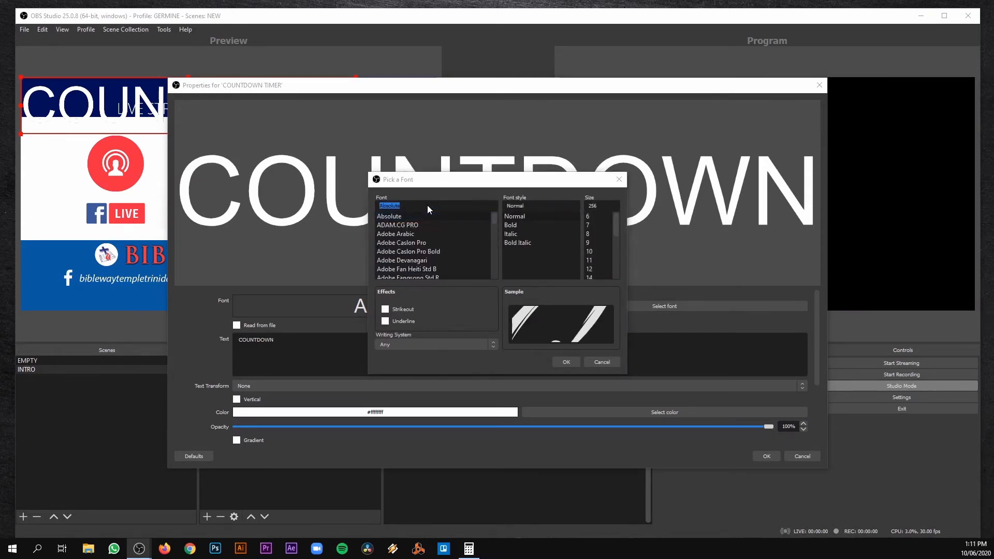
pyautogui.press('i')
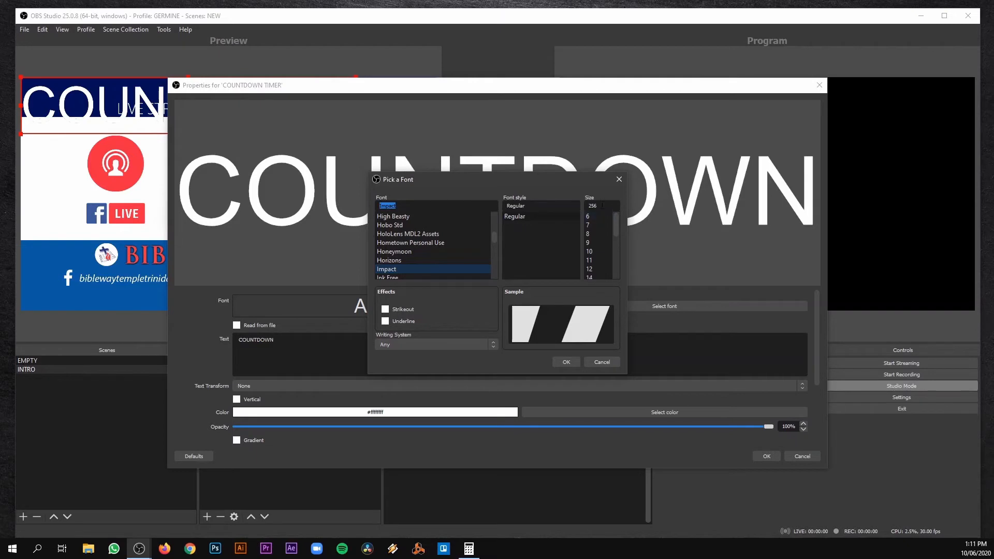
pyautogui.doubleClick(602, 208)
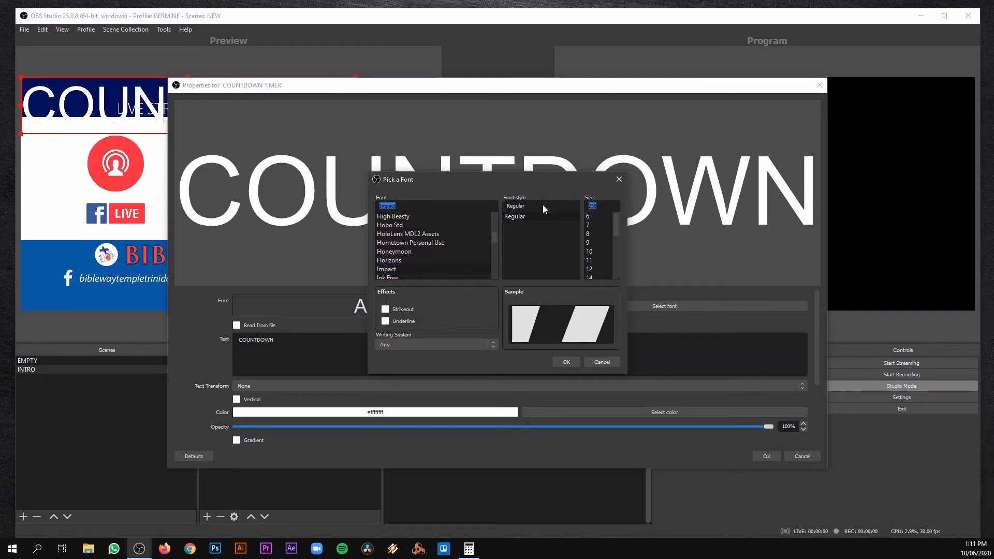
pyautogui.write('288')
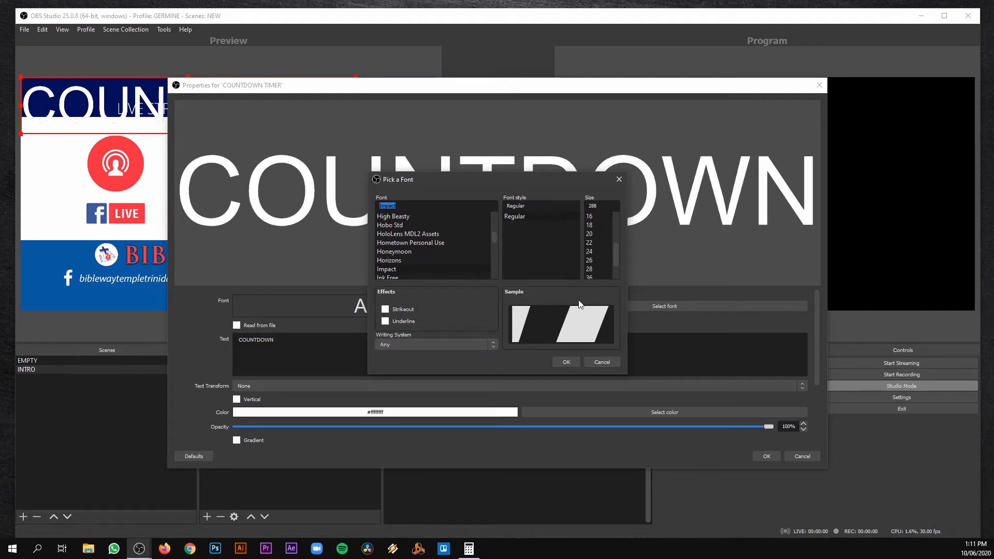
pyautogui.click(565, 362)
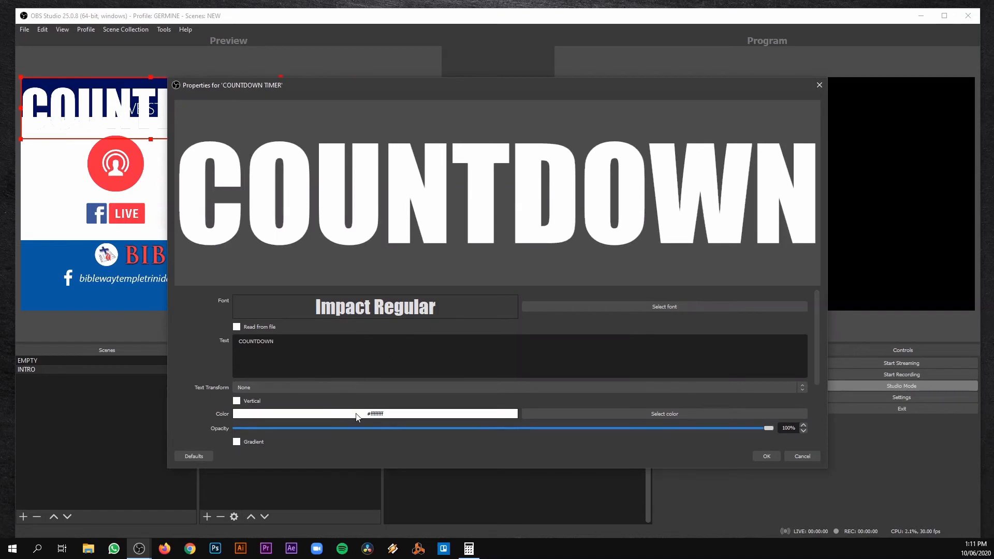
# Set the COUNTDOWN text's color to dark blue #00005e and confirm the source's properties
pyautogui.click(552, 417)
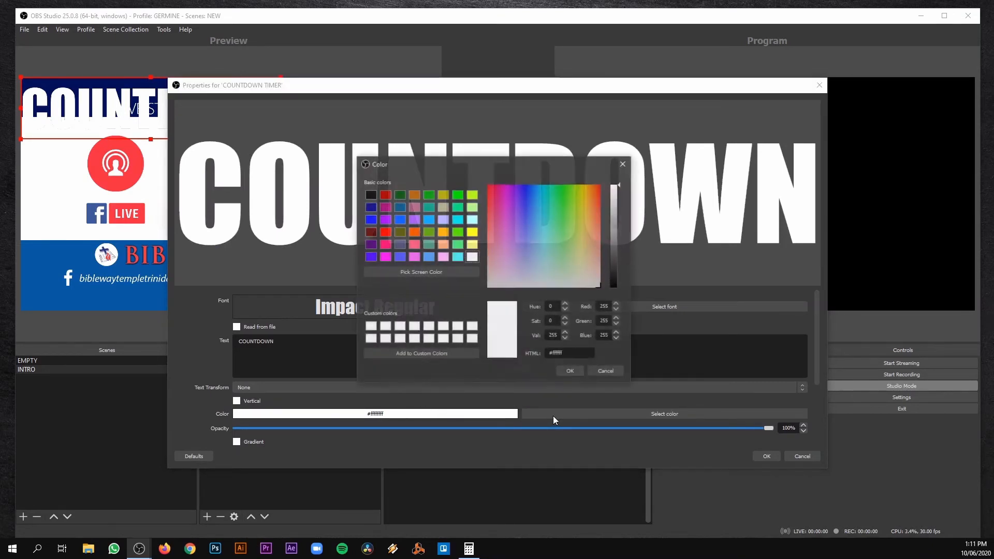
pyautogui.click(372, 206)
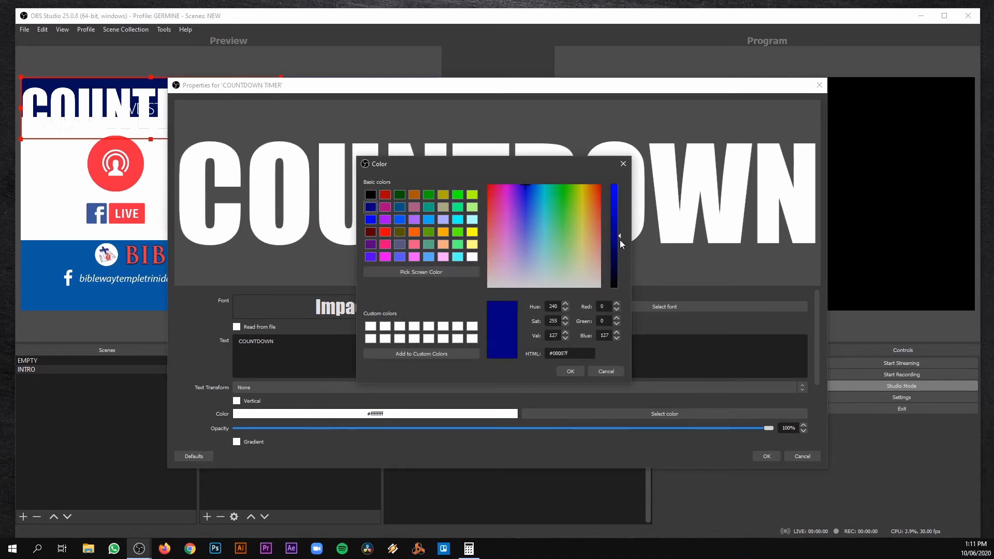
pyautogui.moveTo(620, 241); pyautogui.dragTo(618, 267)
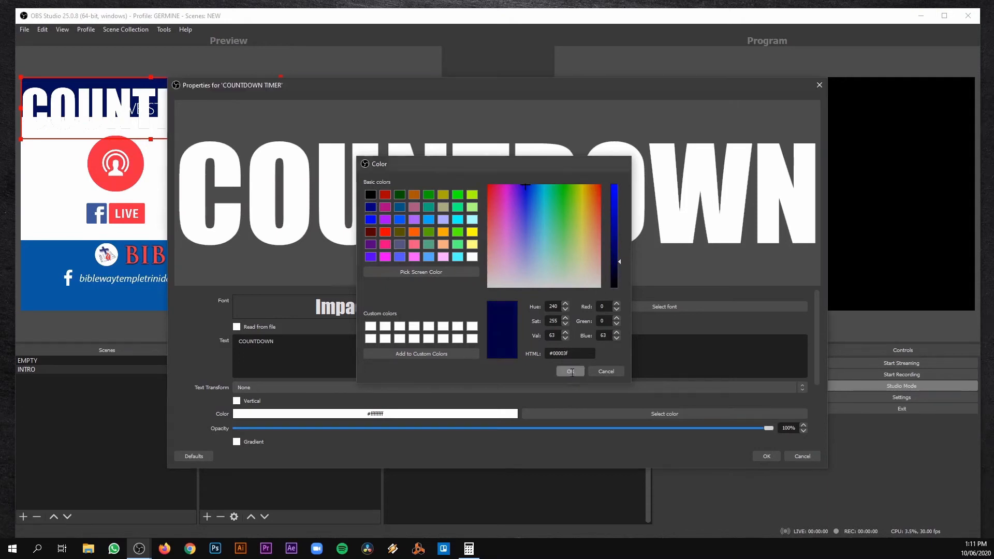
pyautogui.click(570, 372)
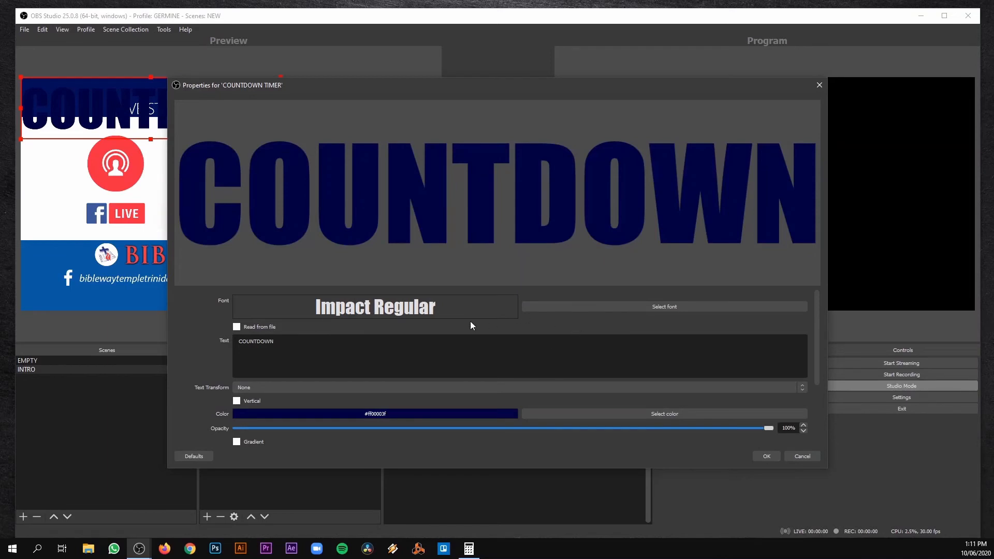
pyautogui.click(583, 417)
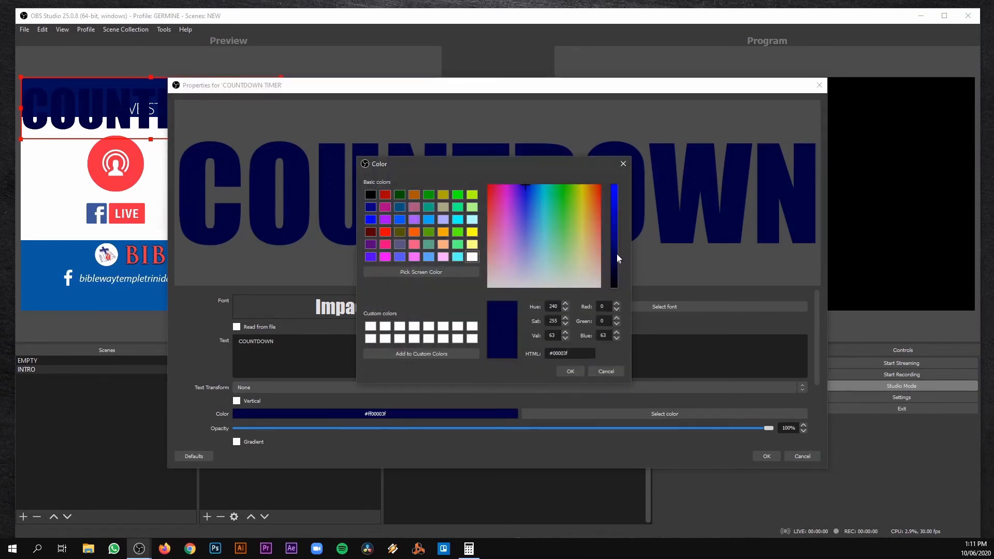
pyautogui.moveTo(620, 266); pyautogui.dragTo(620, 258)
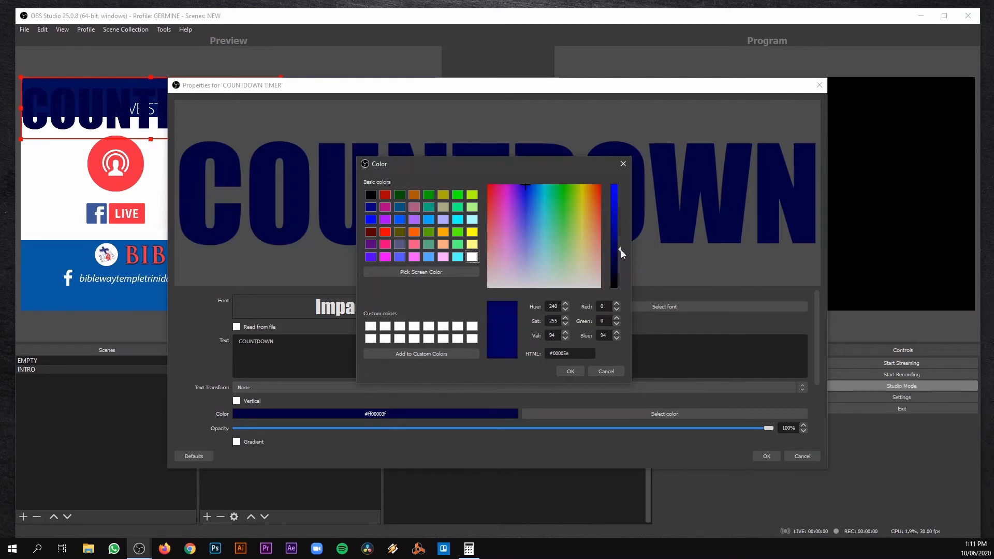
pyautogui.click(568, 371)
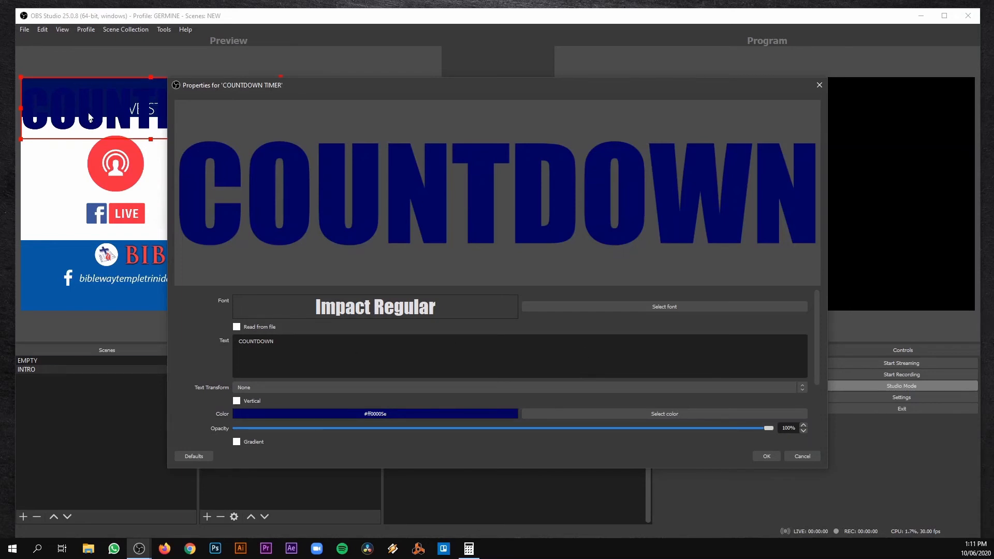
pyautogui.click(760, 457)
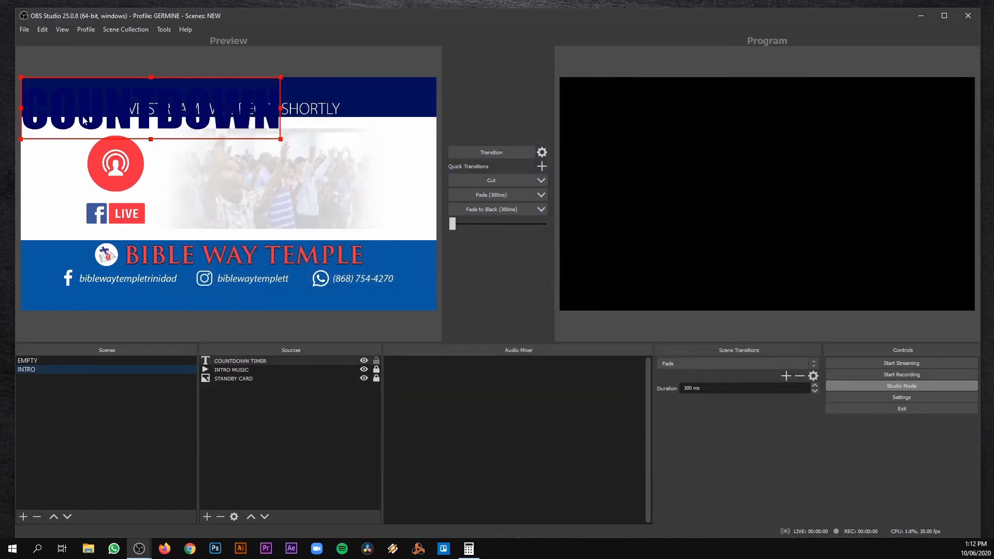
# Shrink the COUNTDOWN text, place it over the lower part of the standby card's crowd photo, and lock the COUNTDOWN TIMER source
pyautogui.moveTo(84, 119); pyautogui.dragTo(220, 219)
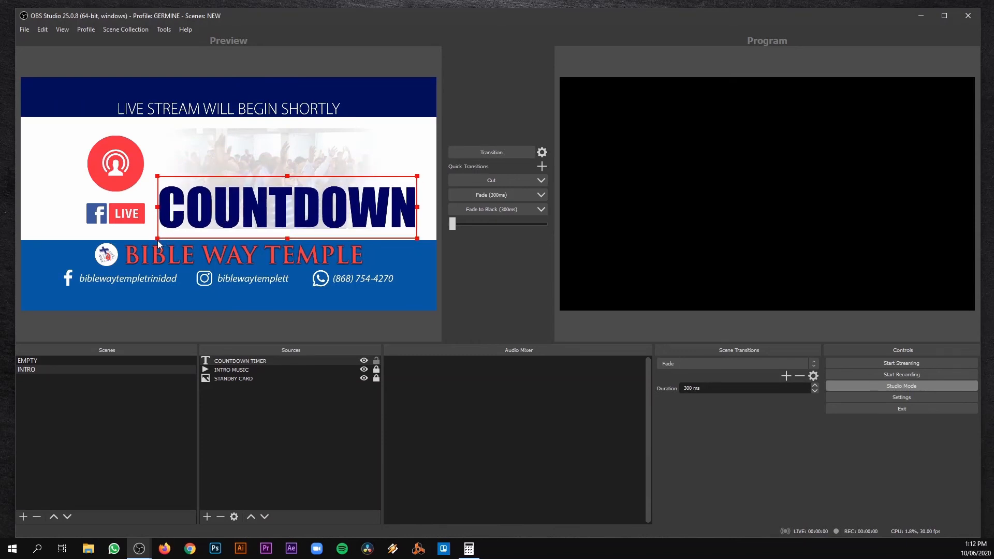
pyautogui.moveTo(159, 243); pyautogui.dragTo(274, 223)
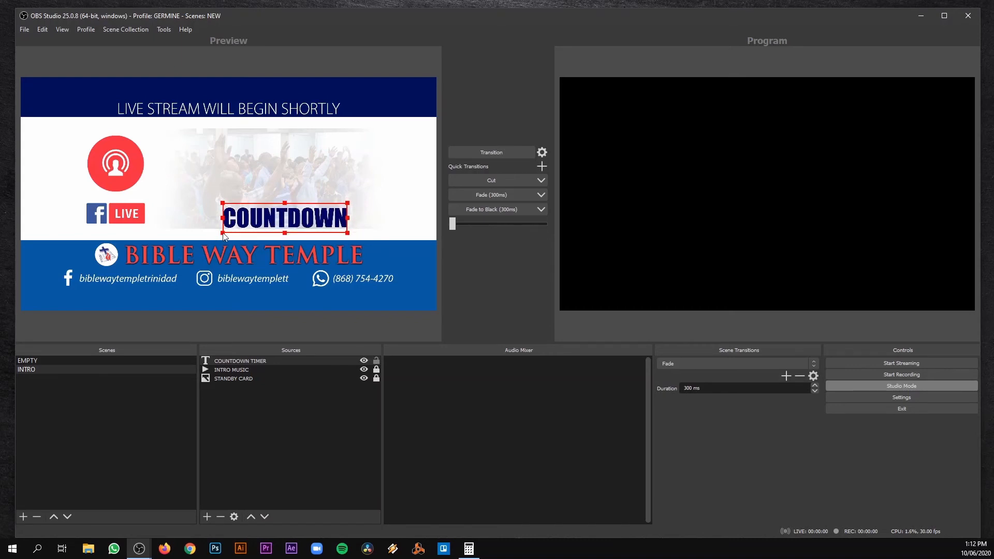
pyautogui.moveTo(222, 233); pyautogui.dragTo(280, 225)
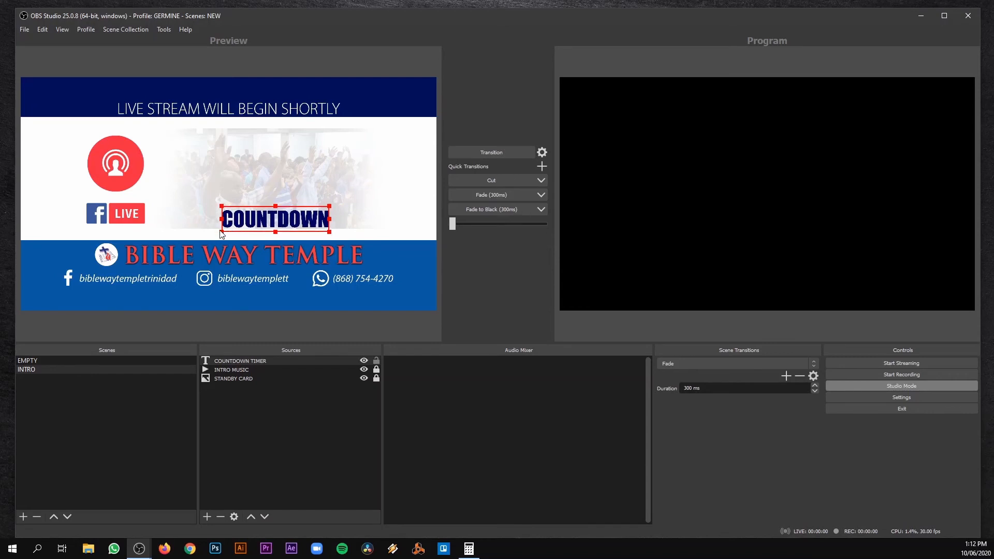
pyautogui.moveTo(222, 233); pyautogui.dragTo(290, 228)
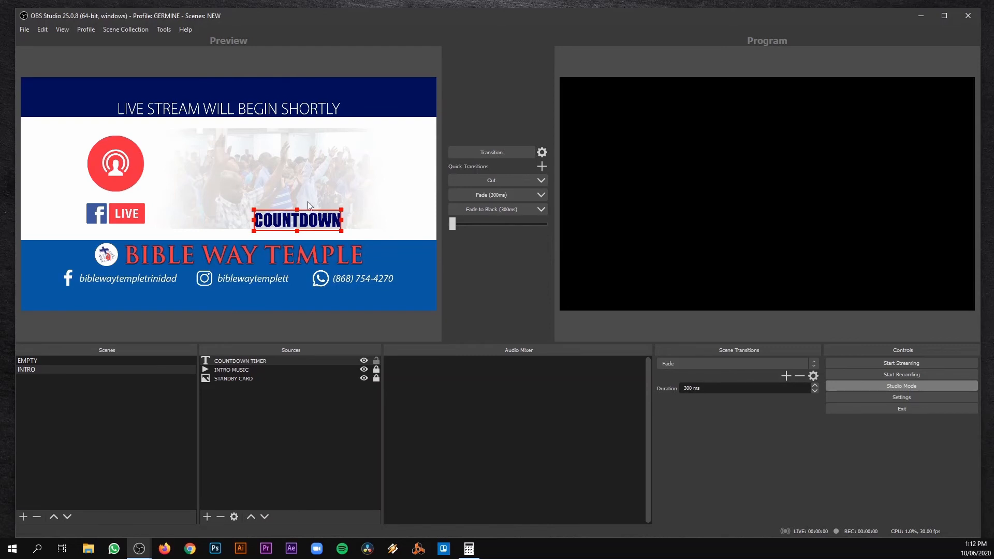
pyautogui.click(263, 362)
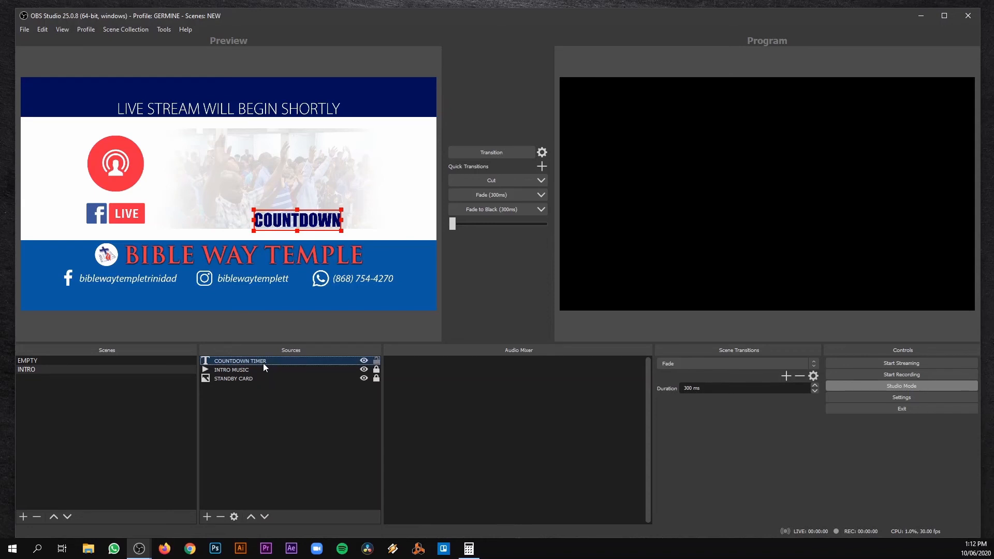
pyautogui.click(376, 361)
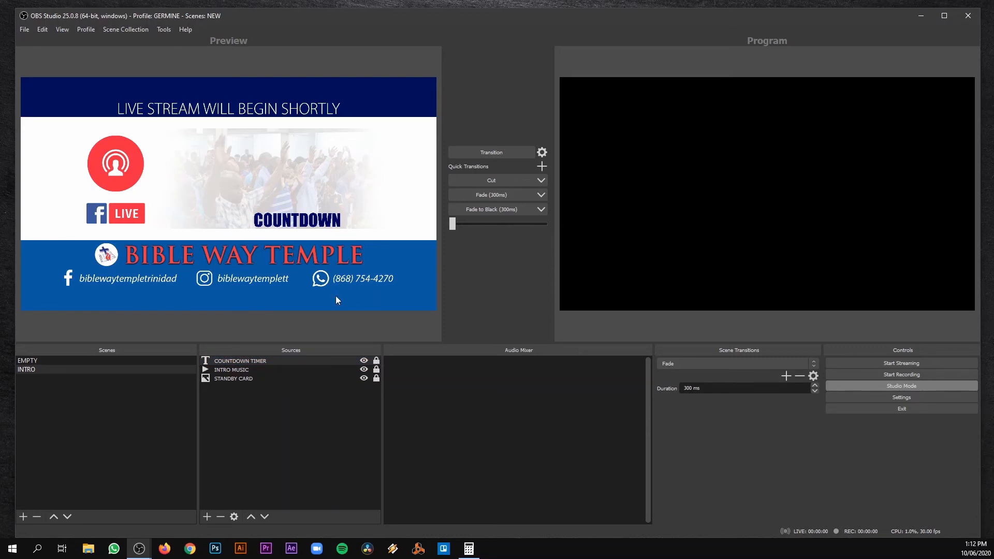
# Remove the loaded countdown.lua script and add it again from the frontend-tools scripts folder
pyautogui.click(158, 30)
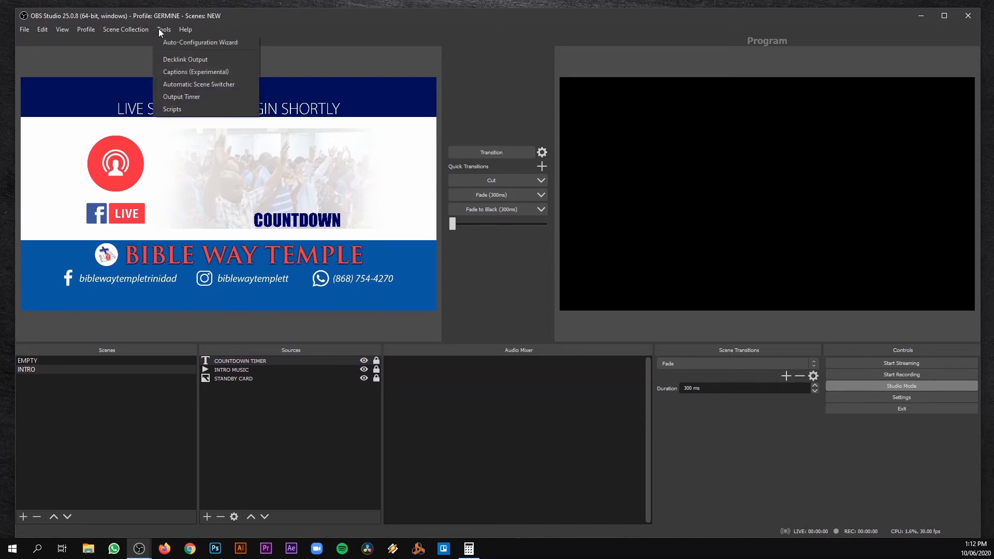
pyautogui.click(173, 109)
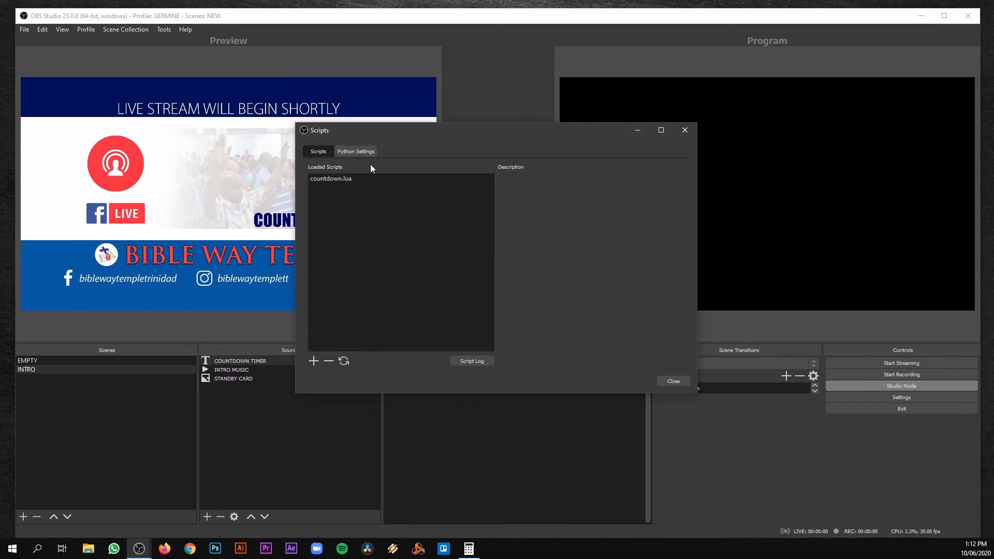
pyautogui.click(328, 182)
pyautogui.click(328, 361)
pyautogui.click(313, 363)
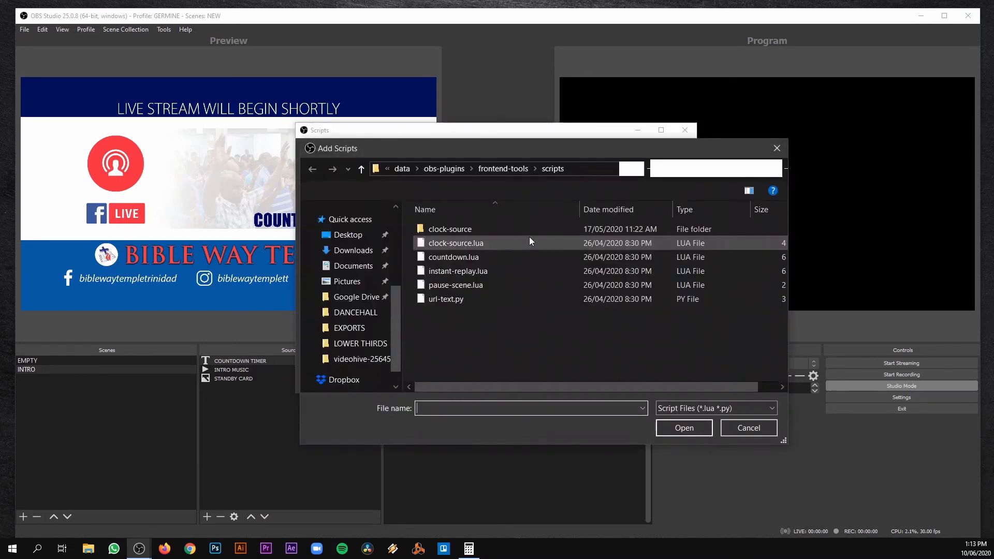
pyautogui.doubleClick(441, 258)
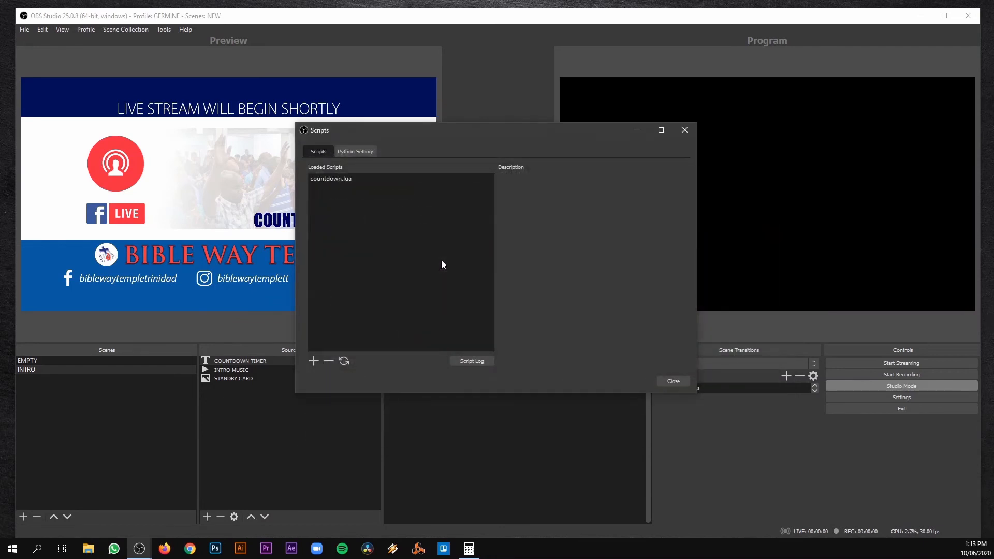
# Set the countdown.lua script's duration to 5 minutes
pyautogui.click(339, 179)
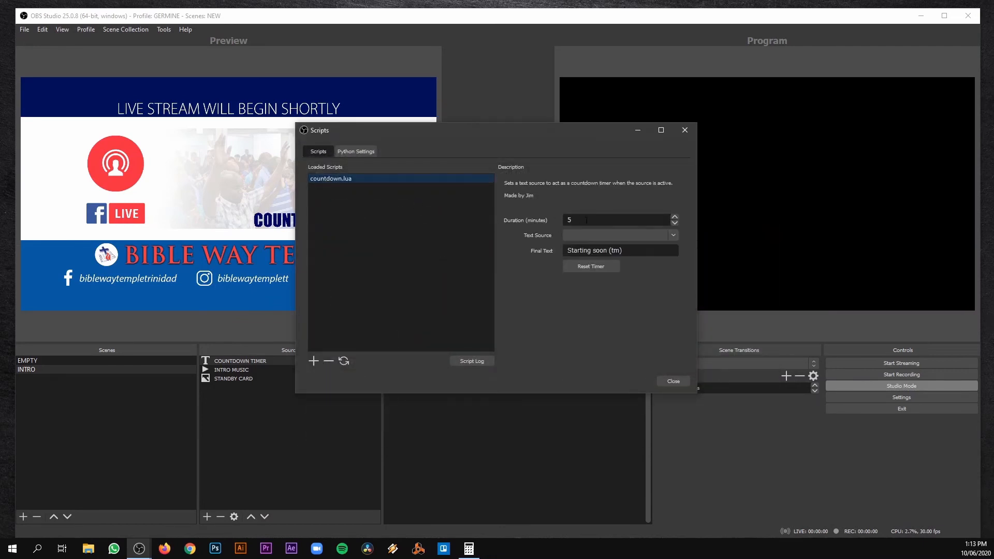
pyautogui.click(618, 221)
pyautogui.moveTo(608, 220); pyautogui.dragTo(554, 224)
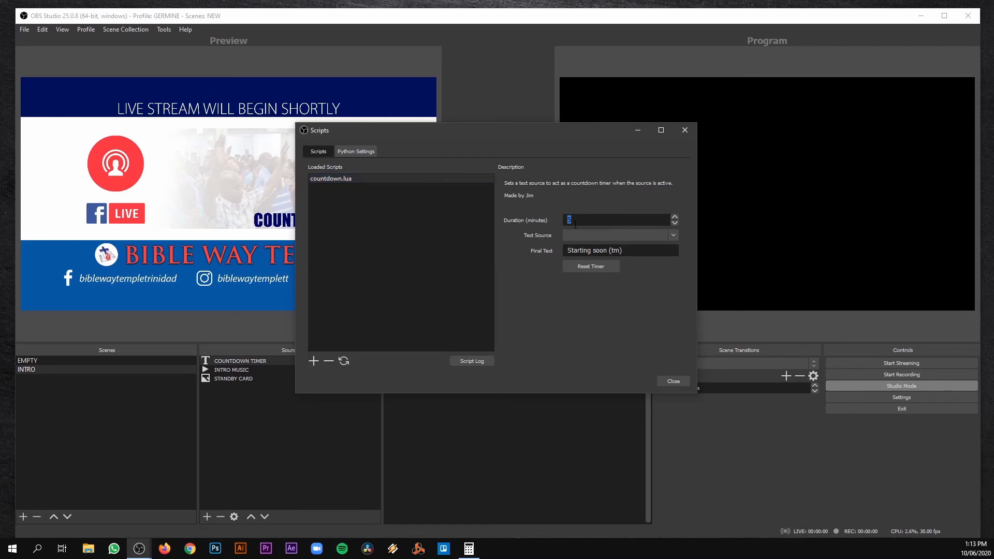
pyautogui.write('5')
# Assign COUNTDOWN TIMER as the text source of the countdown.lua script
pyautogui.click(674, 237)
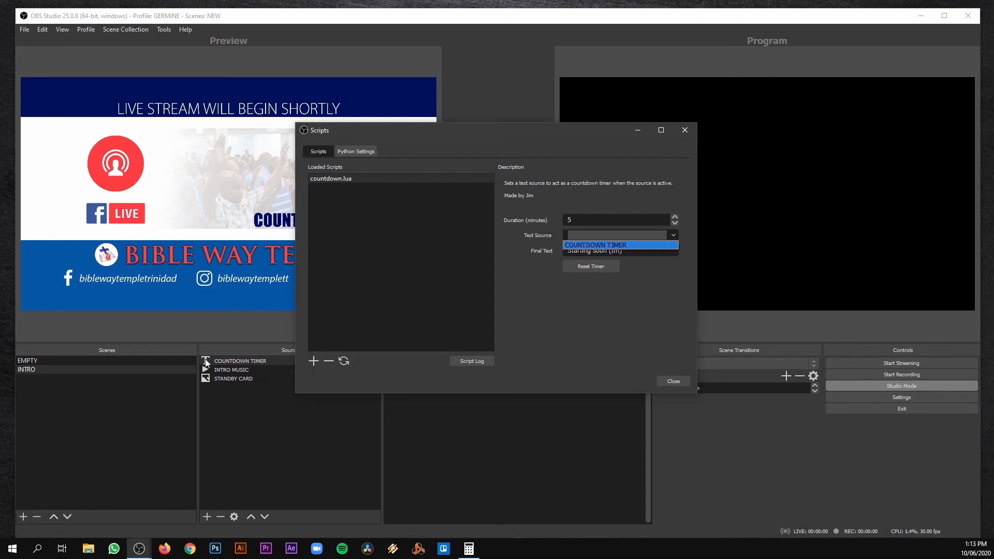
pyautogui.click(381, 135)
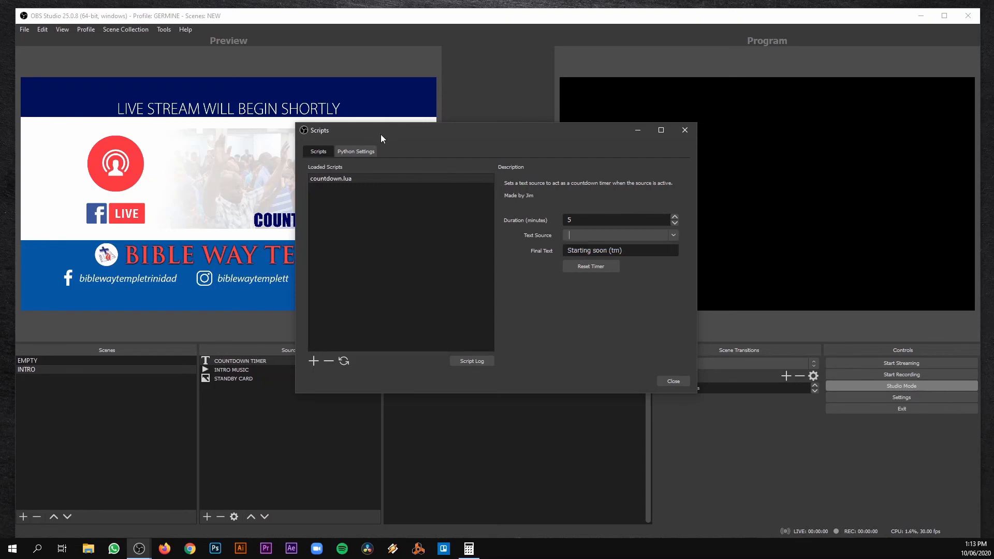
pyautogui.moveTo(437, 135); pyautogui.dragTo(548, 132)
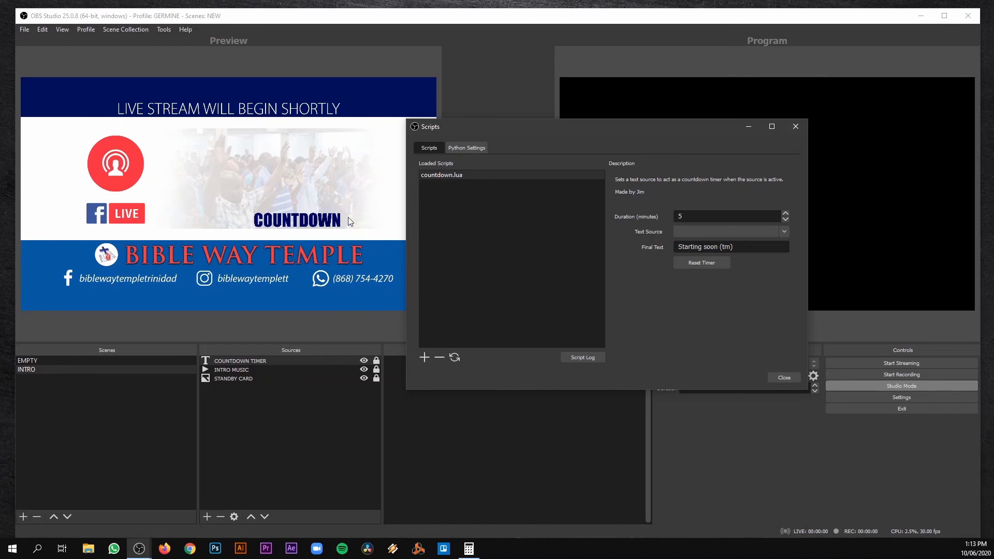
pyautogui.moveTo(625, 128); pyautogui.dragTo(523, 125)
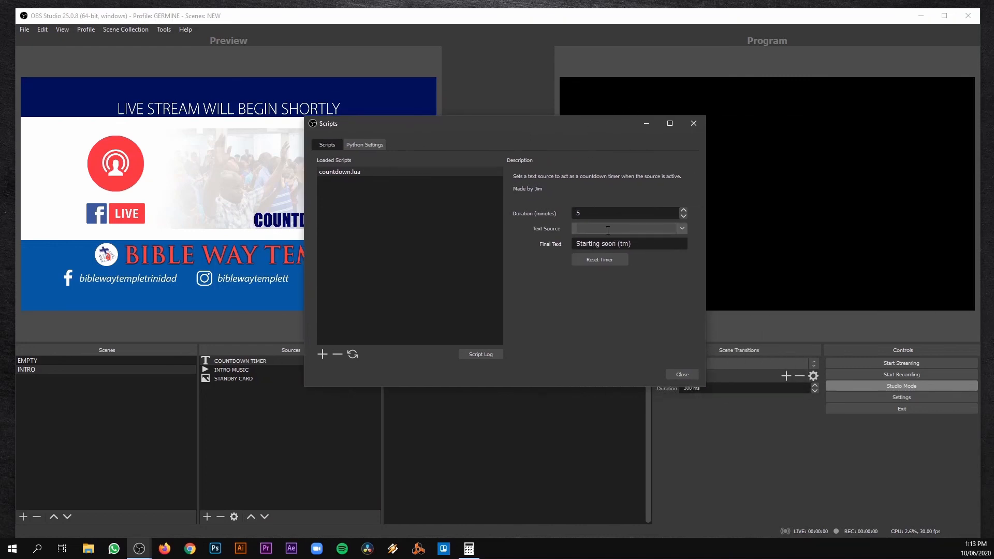
pyautogui.click(681, 230)
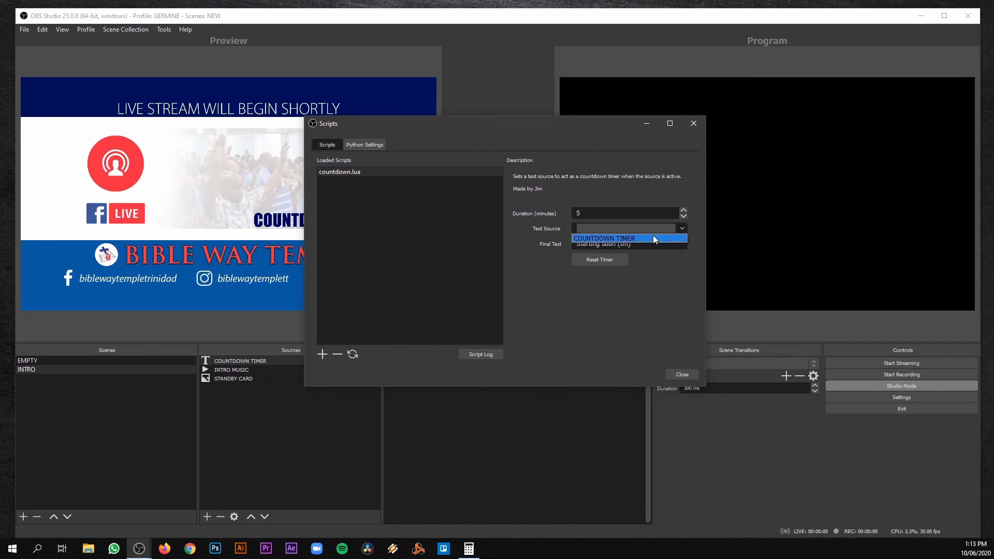
pyautogui.click(596, 236)
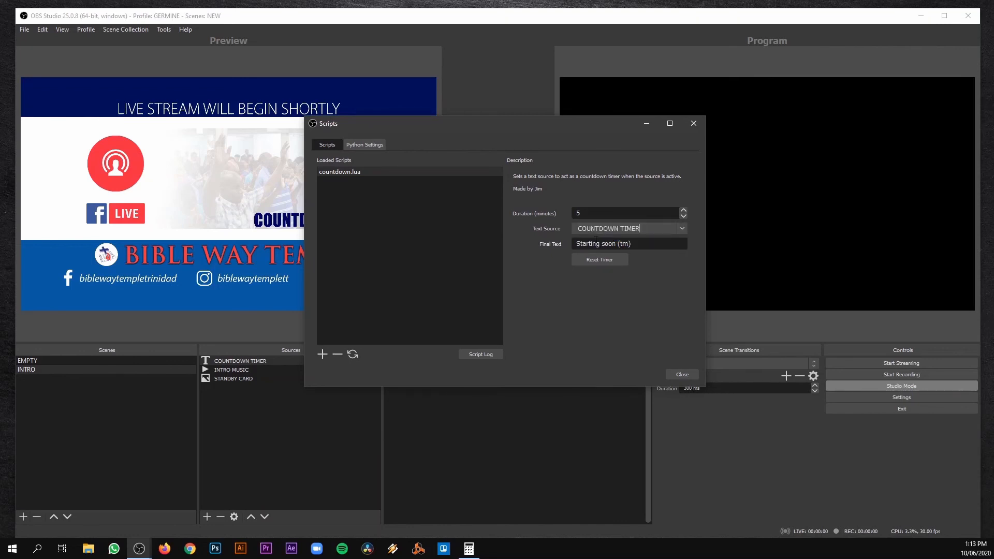
pyautogui.click(677, 229)
pyautogui.click(680, 234)
# Edit the final text of the countdown.lua script and close the script settings
pyautogui.moveTo(576, 244); pyautogui.dragTo(617, 243)
pyautogui.click(658, 241)
pyautogui.write('...')
pyautogui.click(686, 376)
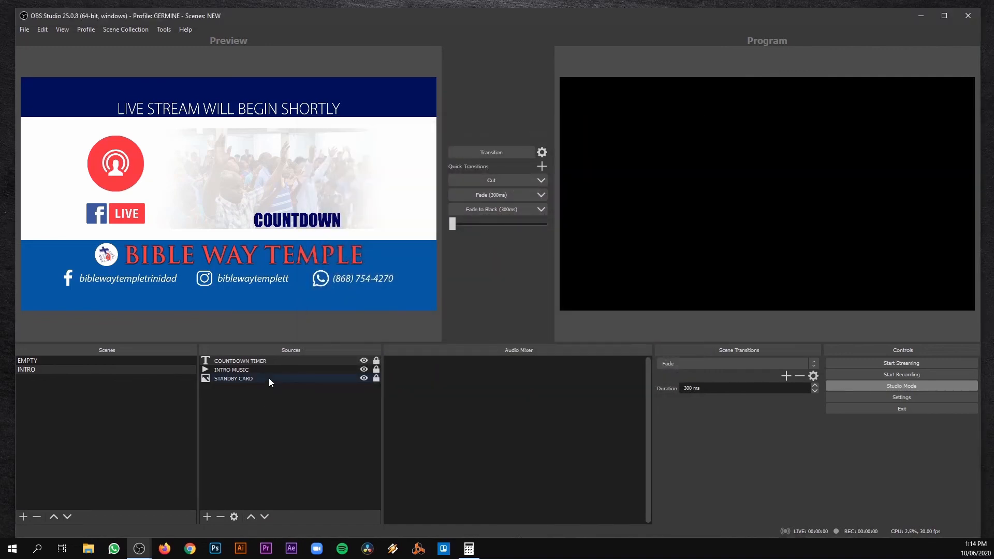
# Transition the INTRO scene to the program output and lower the INTRO MUSIC volume to about -9.9 dB
pyautogui.click(253, 402)
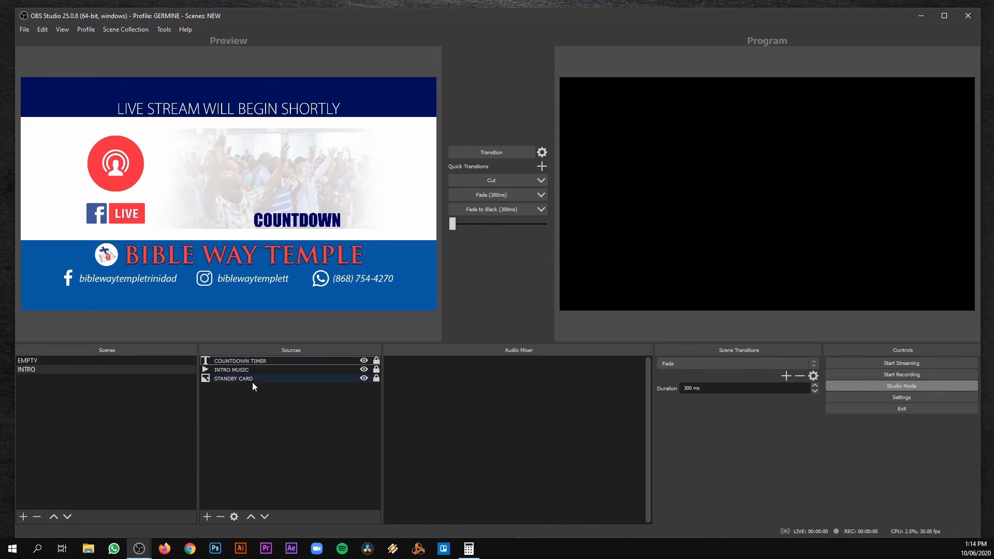
pyautogui.click(476, 153)
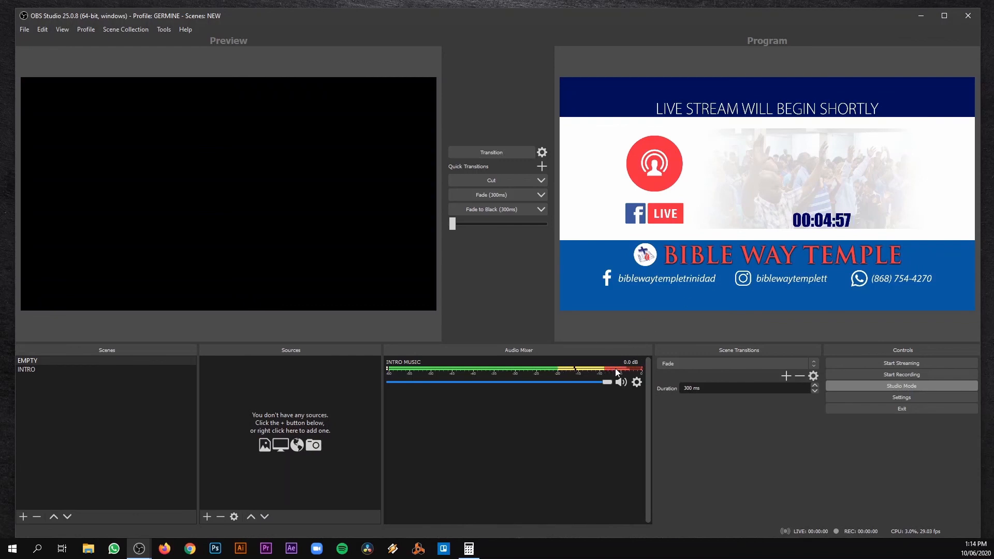
pyautogui.moveTo(607, 382); pyautogui.dragTo(535, 383)
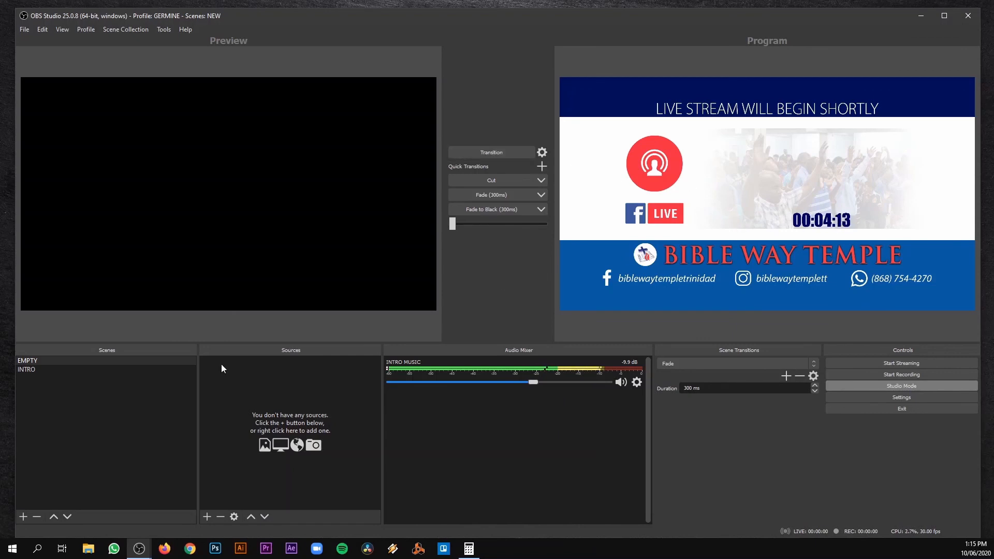
pyautogui.click(20, 369)
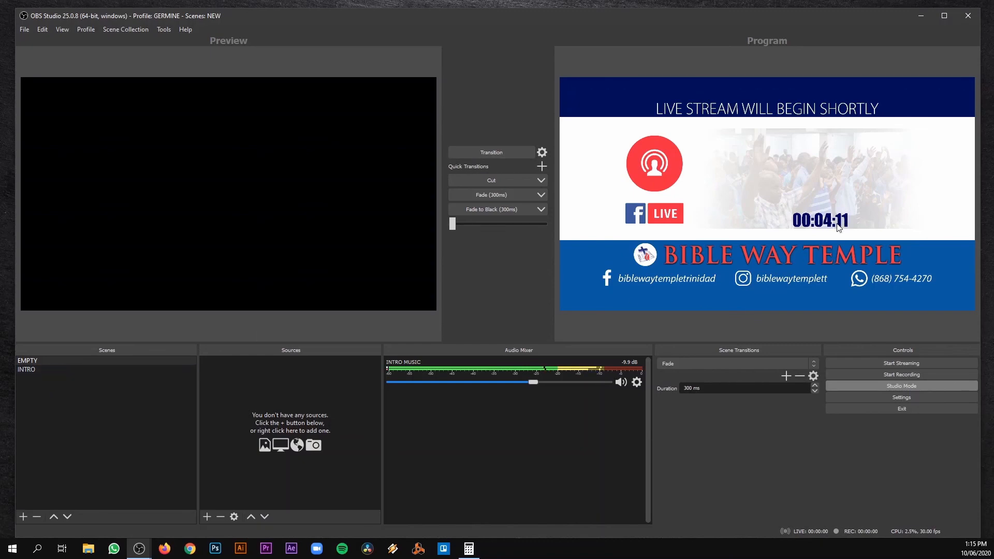